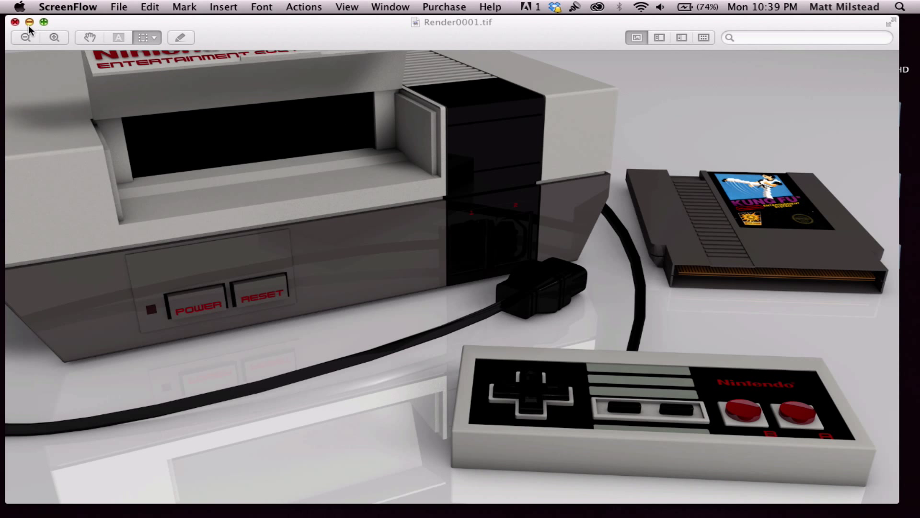
# Step: Close the rendered Nintendo image and switch to Cinema 4D
pyautogui.click(14, 23)
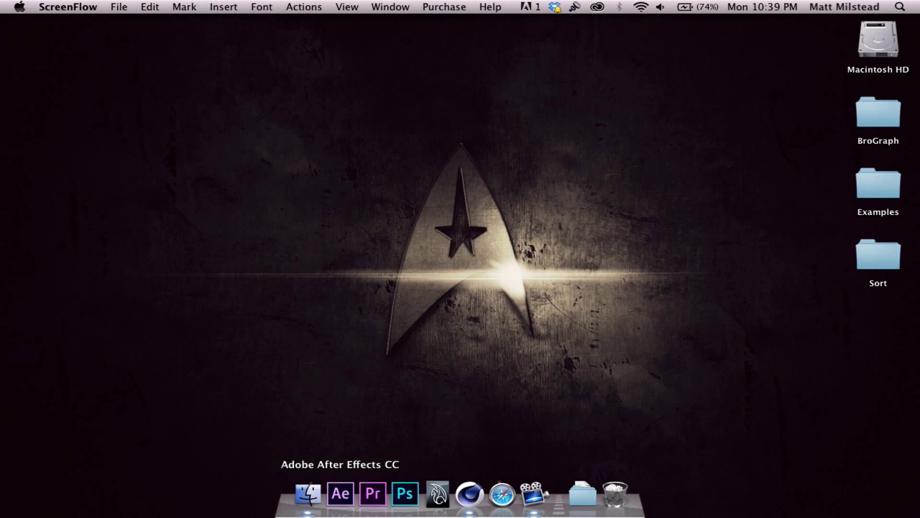
pyautogui.click(469, 494)
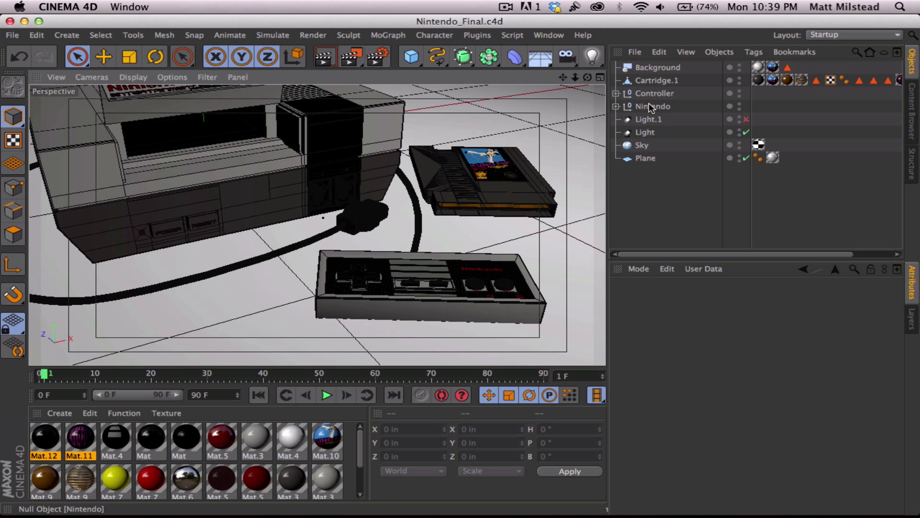
# Step: Expand the Nintendo group and try rotating its Nintendo_Lid.1 object on the lid's hinge
pyautogui.click(616, 106)
pyautogui.click(662, 109)
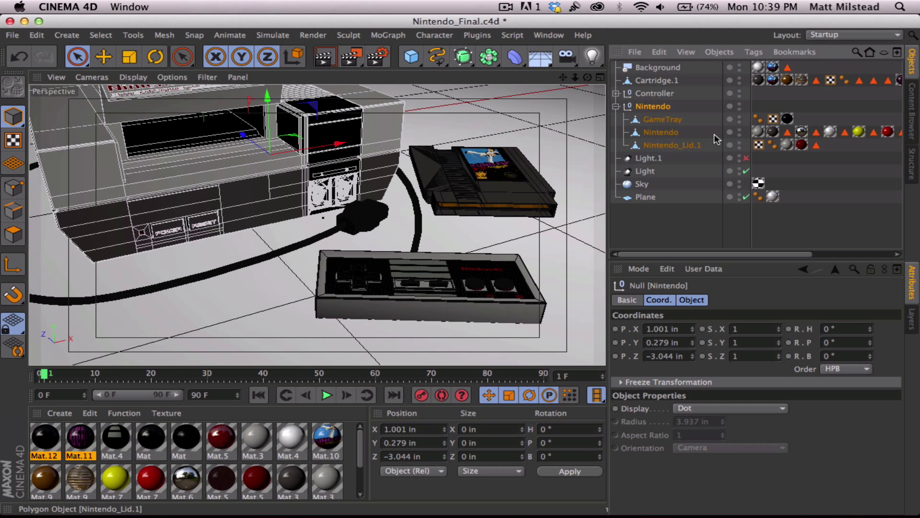
pyautogui.click(672, 120)
pyautogui.click(671, 145)
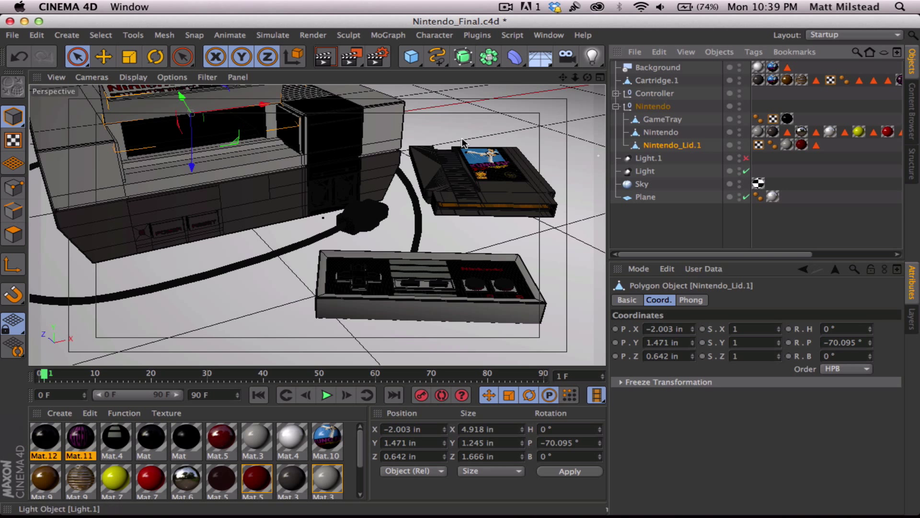
pyautogui.click(155, 56)
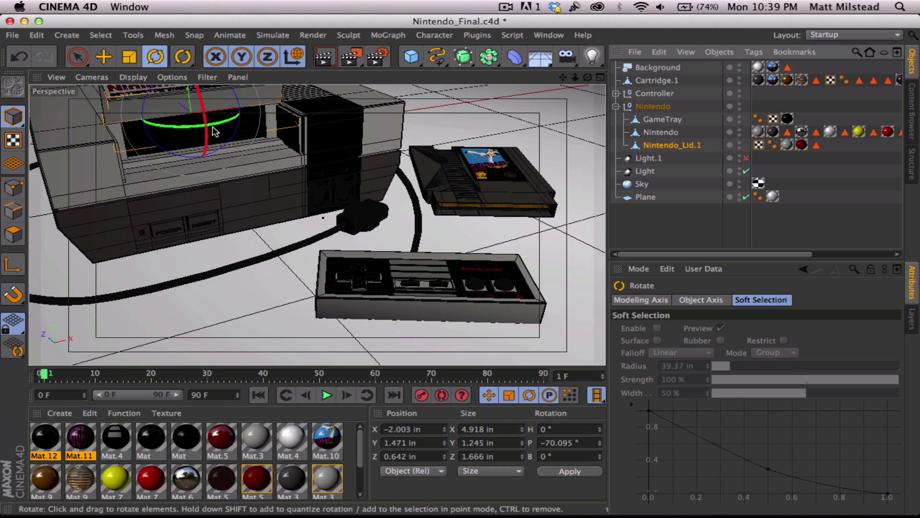
pyautogui.keyDown('alt'); pyautogui.moveTo(221, 128); pyautogui.dragTo(330, 238, button='middle'); pyautogui.keyUp('alt')
pyautogui.moveTo(306, 194)
pyautogui.mouseDown()
pyautogui.moveTo(302, 176)
pyautogui.moveTo(303, 201)
pyautogui.mouseUp()
pyautogui.keyDown('alt'); pyautogui.moveTo(324, 243); pyautogui.dragTo(293, 191); pyautogui.keyUp('alt')
# Step: Try moving the GameTray object down along its vertical axis, and undo that move
pyautogui.click(656, 121)
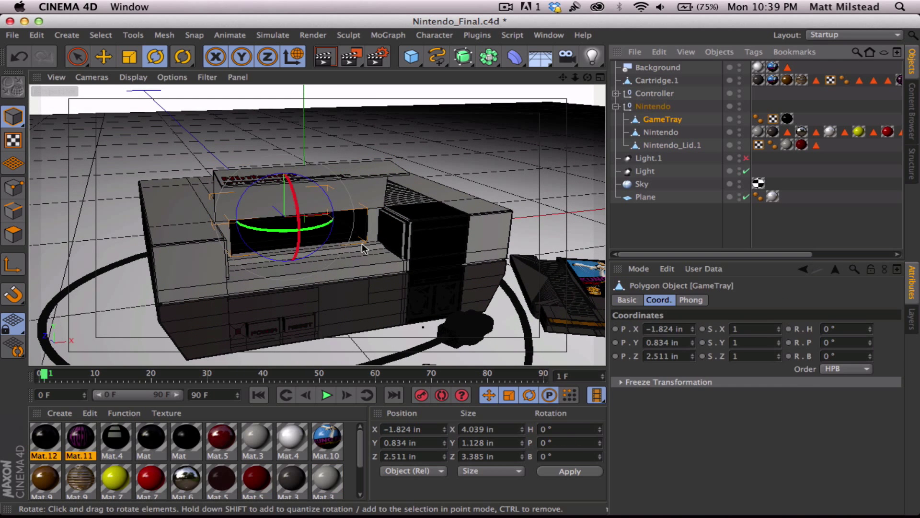
pyautogui.press('e')
pyautogui.moveTo(287, 151); pyautogui.dragTo(288, 173)
pyautogui.press('super+z')
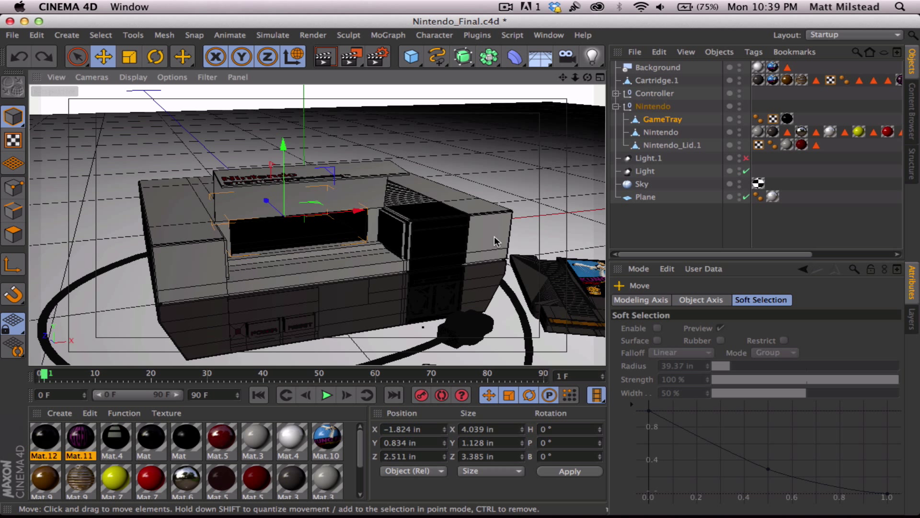
# Step: Collapse the Nintendo group and clear the object selection
pyautogui.keyDown('alt'); pyautogui.moveTo(284, 176); pyautogui.dragTo(362, 243); pyautogui.keyUp('alt')
pyautogui.keyDown('alt'); pyautogui.moveTo(363, 243); pyautogui.dragTo(294, 175, button='middle'); pyautogui.keyUp('alt')
pyautogui.keyDown('alt'); pyautogui.moveTo(344, 178); pyautogui.dragTo(333, 179, button='right'); pyautogui.keyUp('alt')
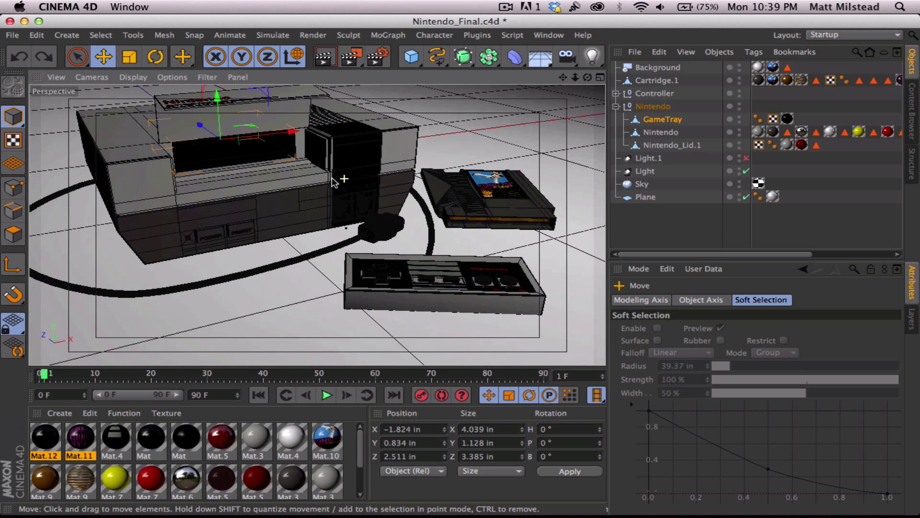
pyautogui.keyDown('alt'); pyautogui.moveTo(334, 181); pyautogui.dragTo(340, 201); pyautogui.keyUp('alt')
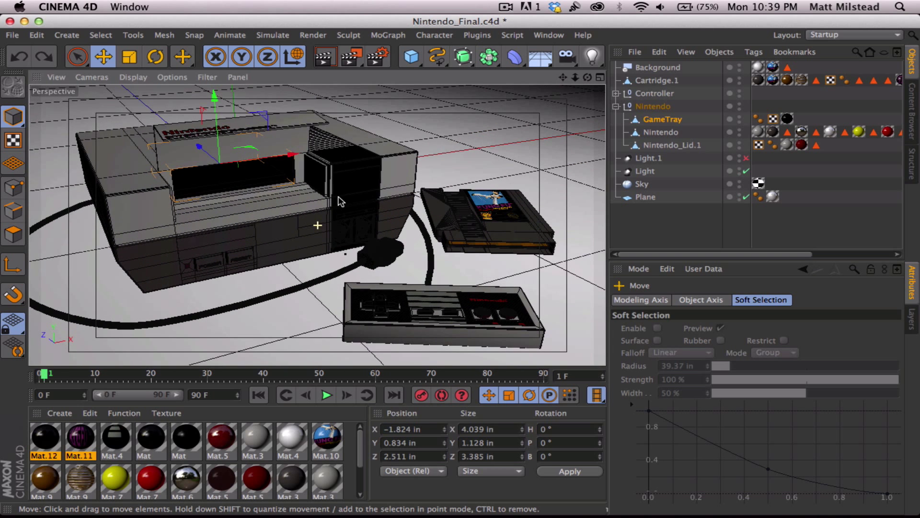
pyautogui.click(616, 105)
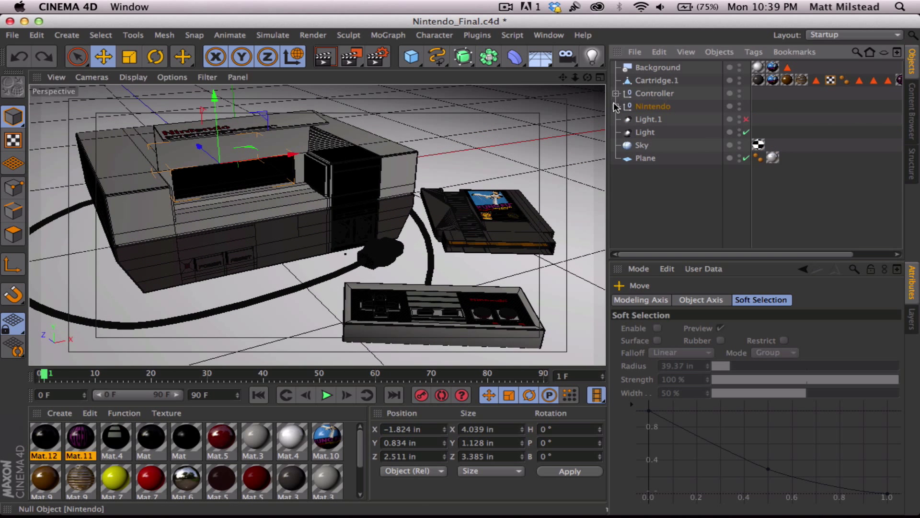
pyautogui.click(660, 195)
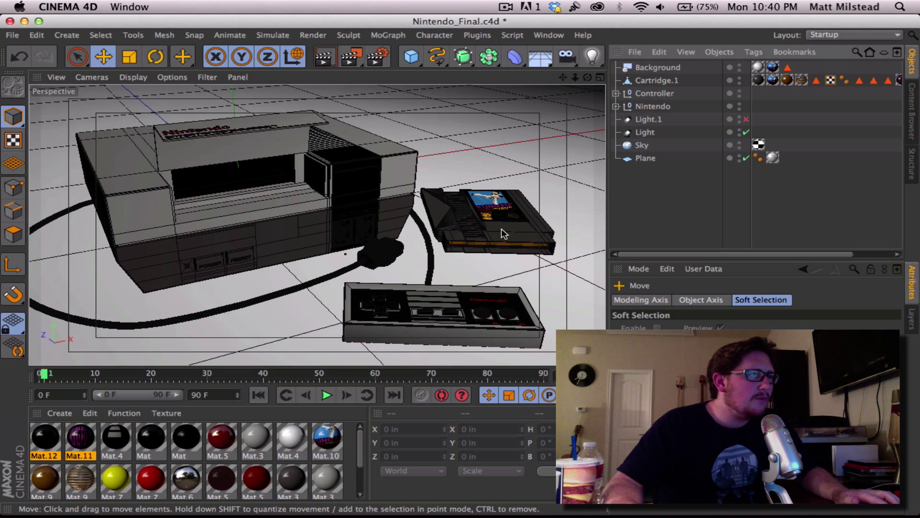
# Step: Add a camera framing the console, cartridge and controller, and record its keyframe at frame 0
pyautogui.keyDown('alt'); pyautogui.moveTo(519, 236); pyautogui.dragTo(510, 234); pyautogui.keyUp('alt')
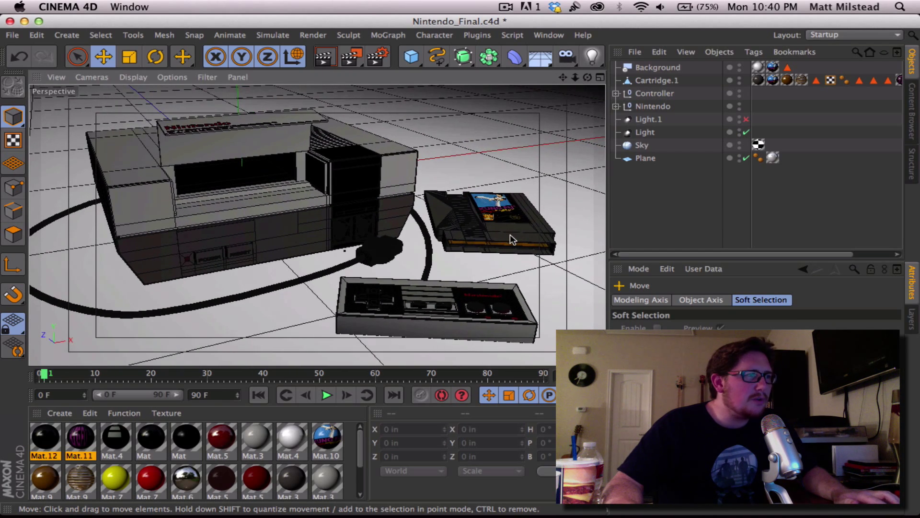
pyautogui.keyDown('alt'); pyautogui.moveTo(510, 234); pyautogui.dragTo(498, 217, button='middle'); pyautogui.keyUp('alt')
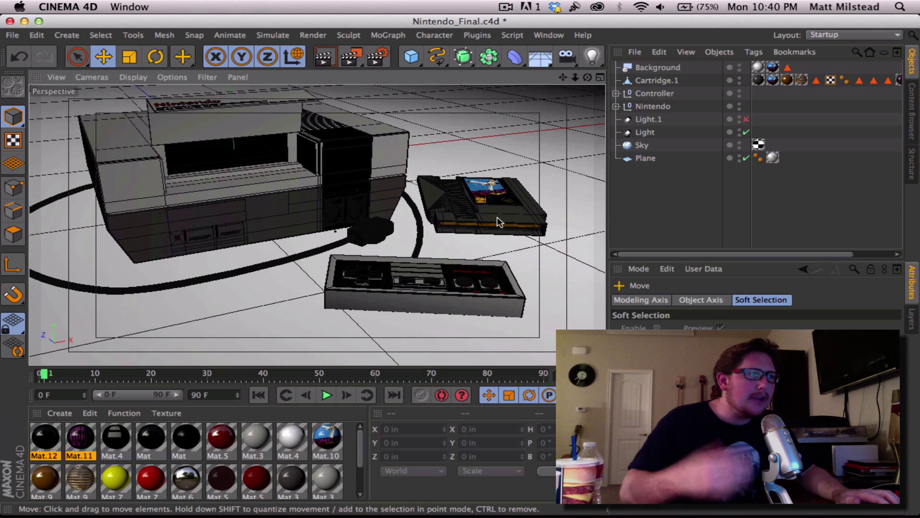
pyautogui.keyDown('alt'); pyautogui.moveTo(496, 216); pyautogui.dragTo(489, 239); pyautogui.keyUp('alt')
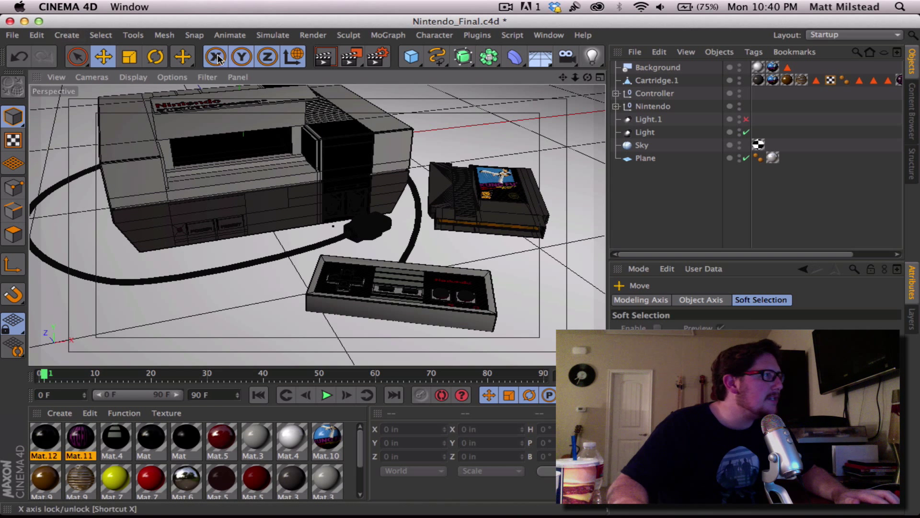
pyautogui.click(66, 35)
pyautogui.moveTo(82, 164)
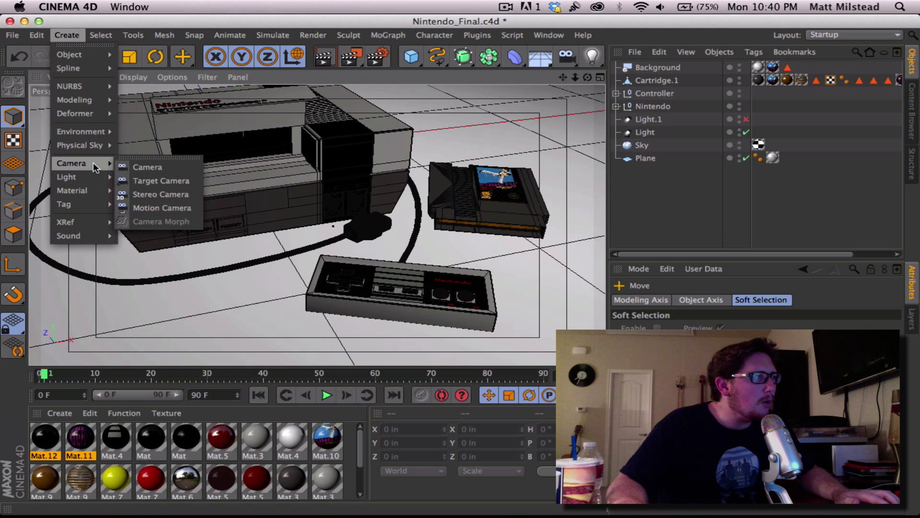
pyautogui.click(506, 217)
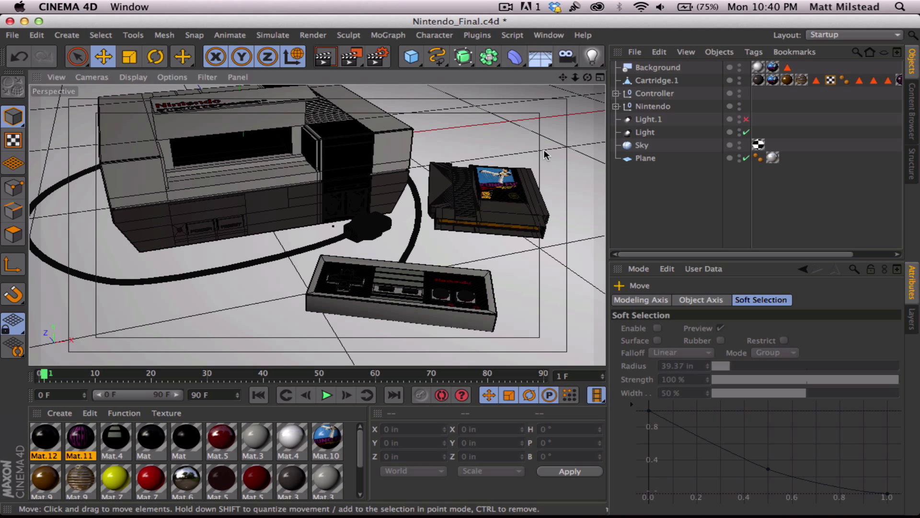
pyautogui.click(568, 58)
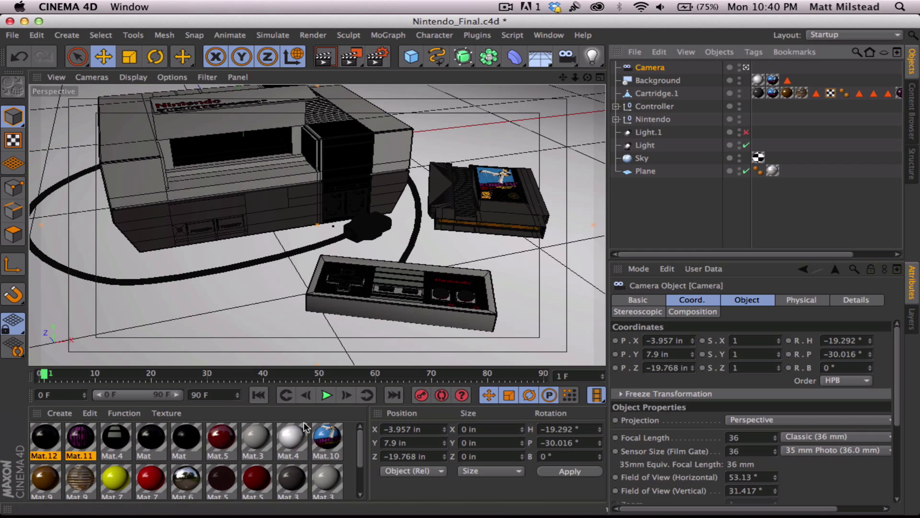
pyautogui.moveTo(48, 376); pyautogui.dragTo(22, 378)
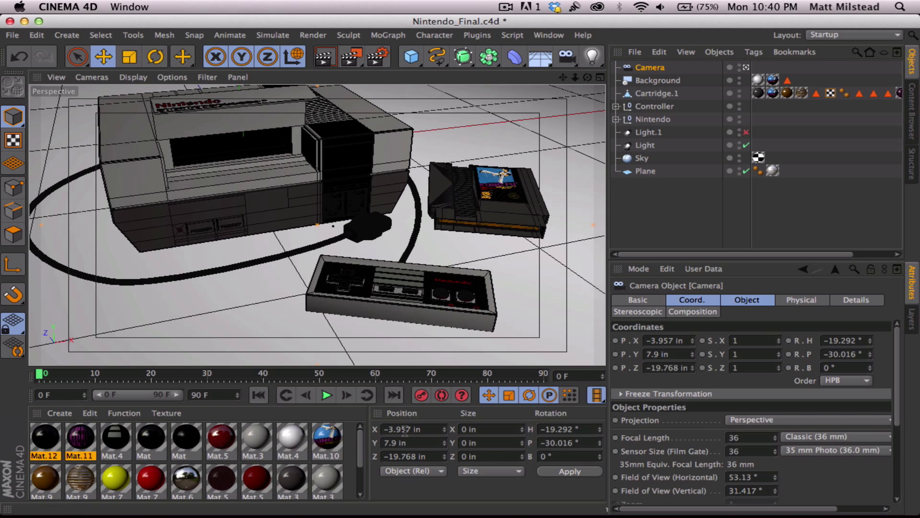
pyautogui.click(421, 395)
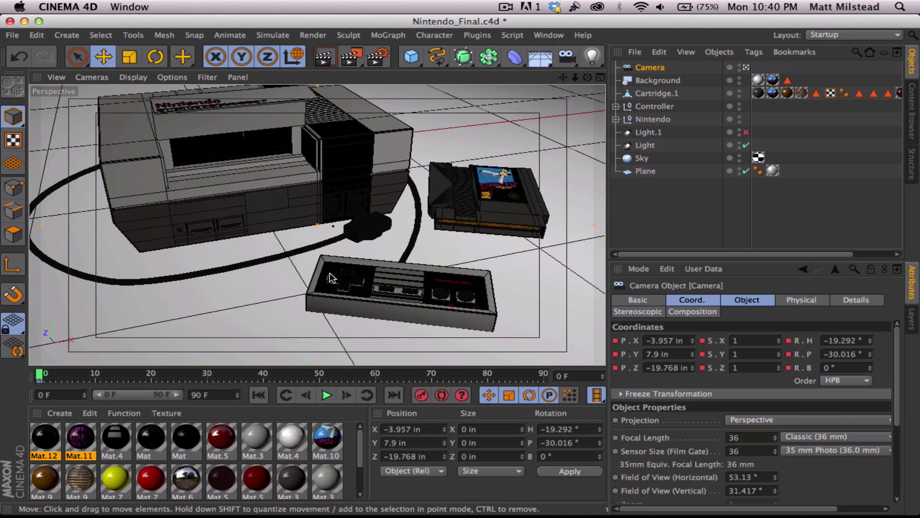
# Step: Bring the camera closer to the console and controller, at about heading -23° and pitch -27°, and re-record its frame 0 keyframe
pyautogui.keyDown('alt'); pyautogui.moveTo(331, 274); pyautogui.dragTo(350, 249); pyautogui.keyUp('alt')
pyautogui.keyDown('alt'); pyautogui.moveTo(349, 248); pyautogui.dragTo(371, 235, button='right'); pyautogui.keyUp('alt')
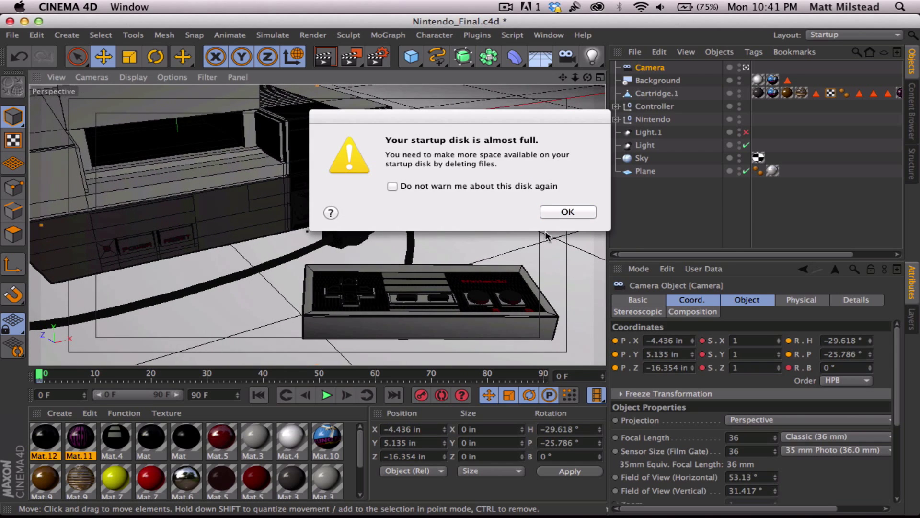
pyautogui.click(572, 216)
pyautogui.keyDown('alt'); pyautogui.moveTo(355, 235); pyautogui.dragTo(366, 259); pyautogui.keyUp('alt')
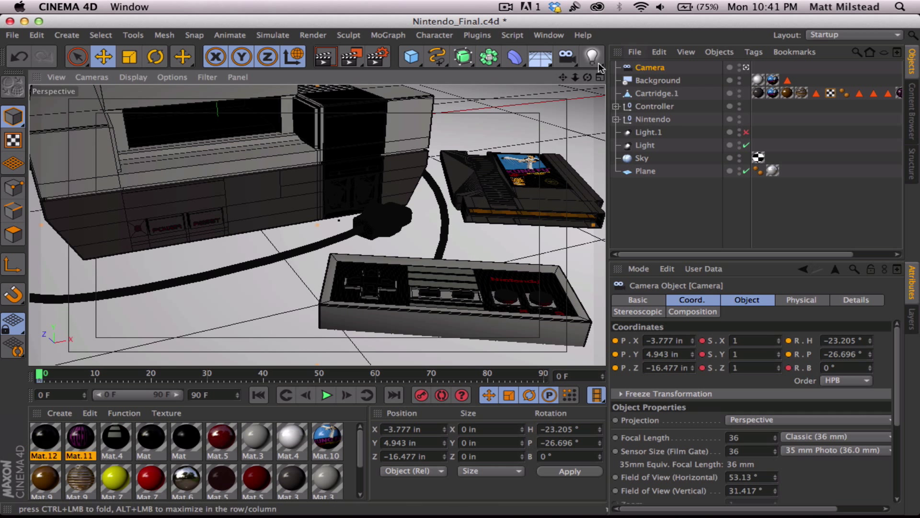
pyautogui.click(647, 70)
pyautogui.click(422, 395)
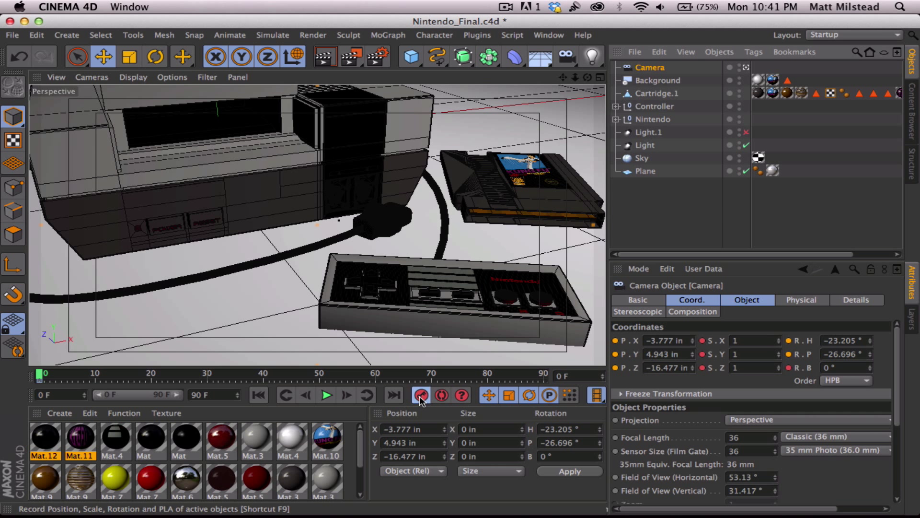
# Step: Refine the camera angle to about heading -27° and pitch -28°, and record that framing at frame 0
pyautogui.moveTo(405, 496)
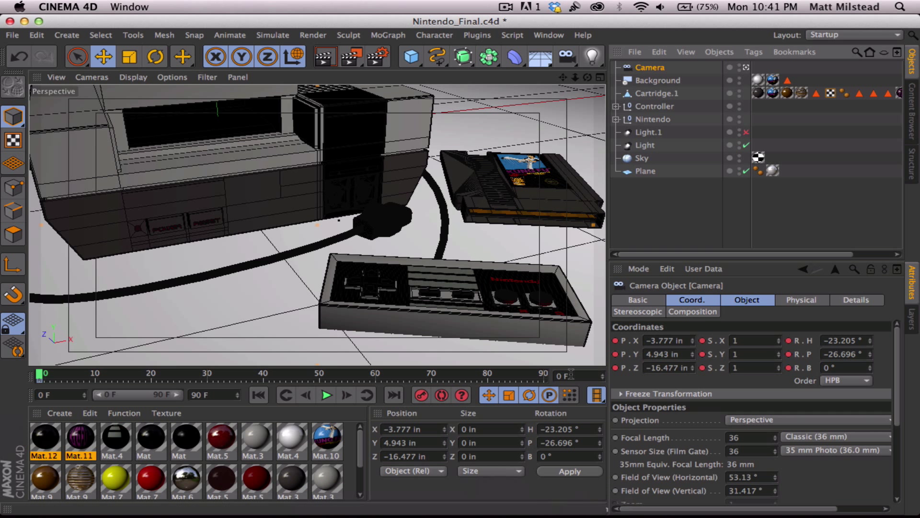
pyautogui.press('super+Tab')
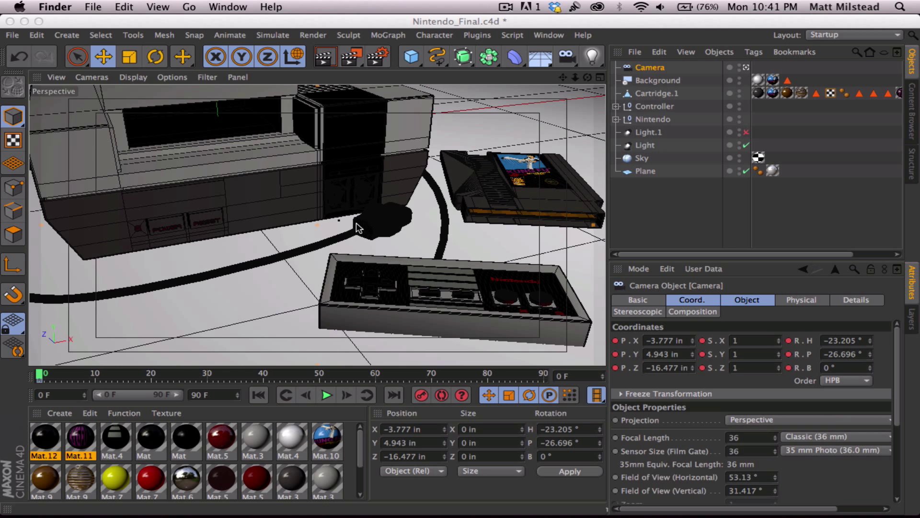
pyautogui.keyDown('alt'); pyautogui.moveTo(357, 228); pyautogui.dragTo(363, 223); pyautogui.keyUp('alt')
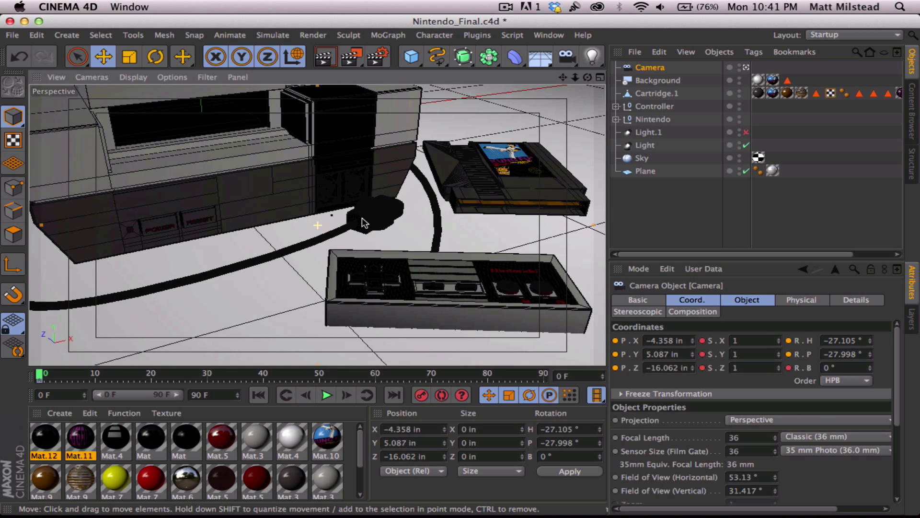
pyautogui.keyDown('alt'); pyautogui.moveTo(362, 218); pyautogui.dragTo(361, 218, button='middle'); pyautogui.keyUp('alt')
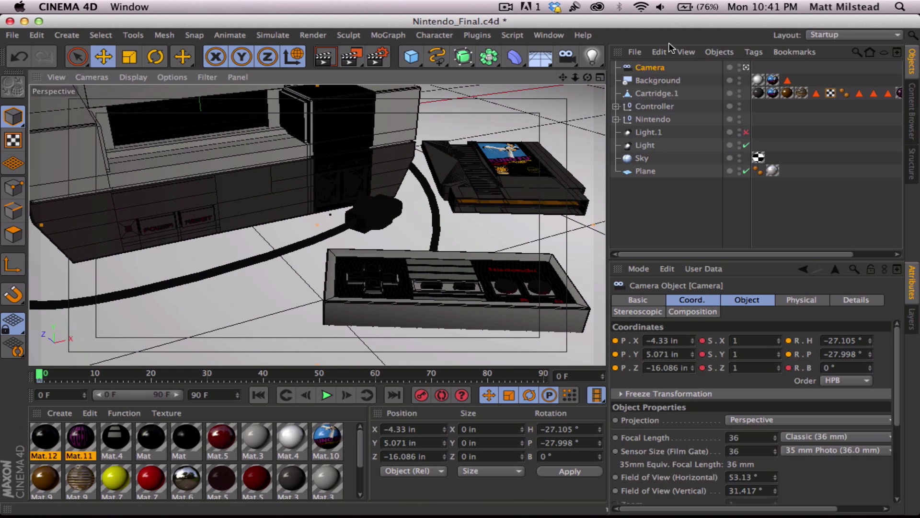
pyautogui.click(421, 395)
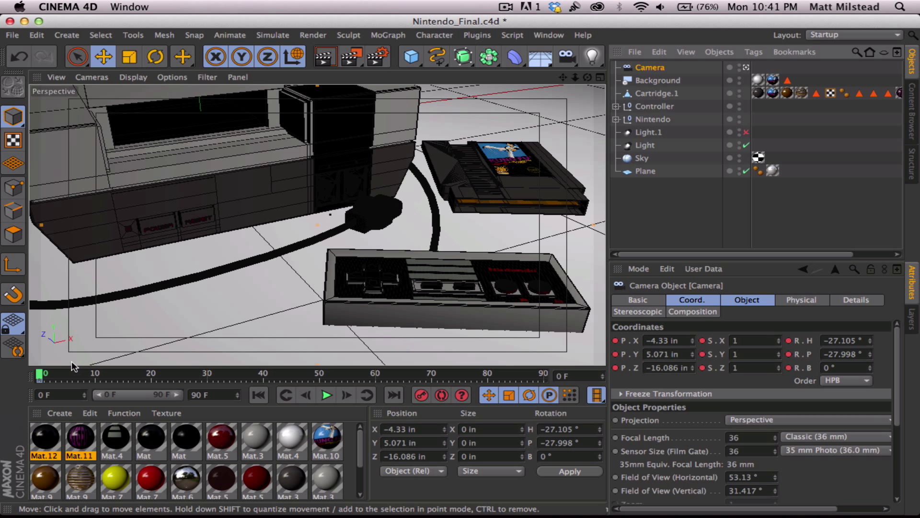
# Step: Rename the camera as EndingCamera
pyautogui.doubleClick(652, 68)
pyautogui.click(654, 68)
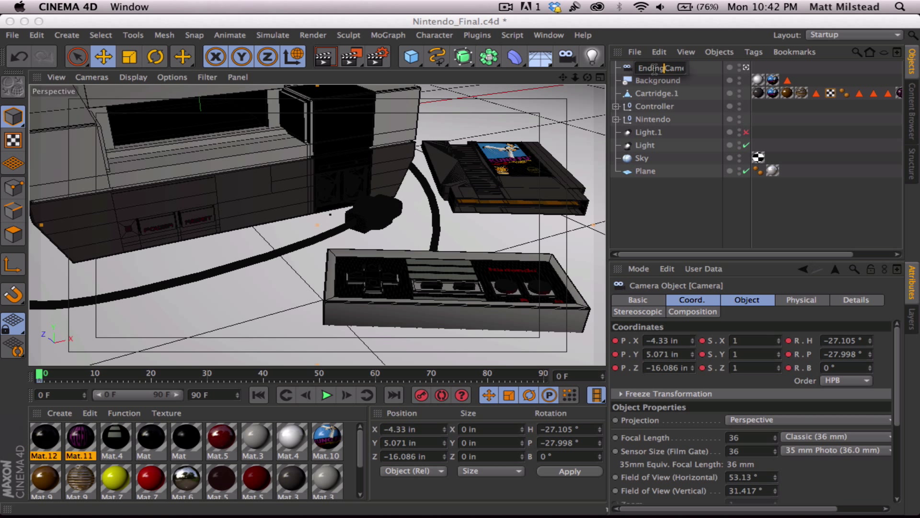
pyautogui.write('Ending')
pyautogui.press('Return')
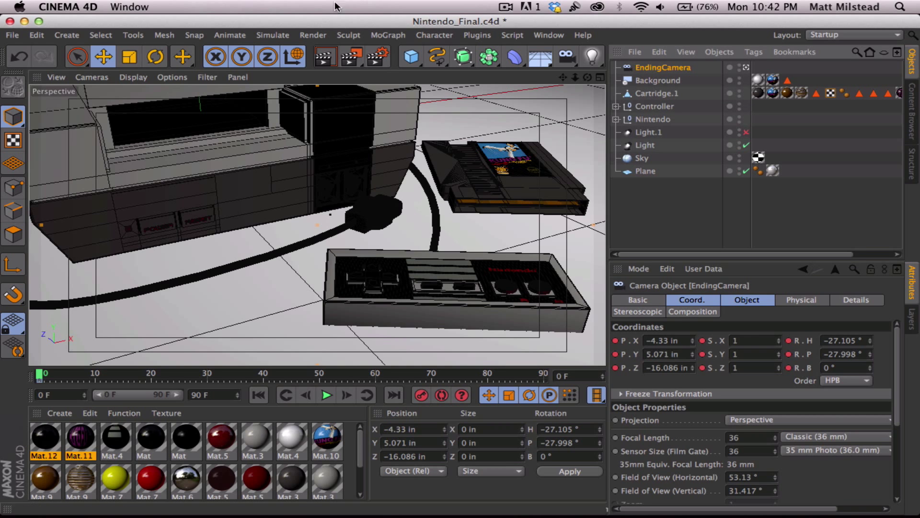
# Step: Leave the EndingCamera view and add a second camera framing a close-up of the cartridge's gold connector, keyframed at frame 0
pyautogui.click(746, 67)
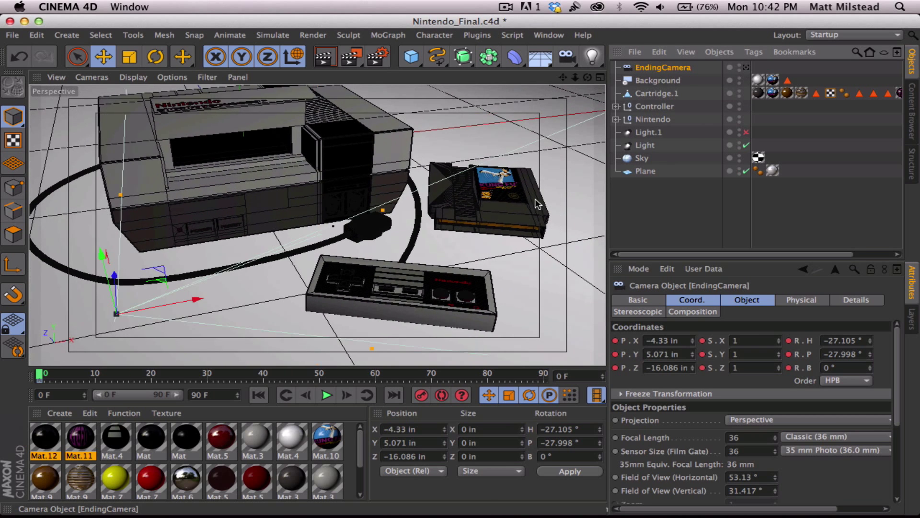
pyautogui.keyDown('alt'); pyautogui.moveTo(496, 216); pyautogui.dragTo(411, 209); pyautogui.keyUp('alt')
pyautogui.keyDown('alt'); pyautogui.moveTo(506, 223); pyautogui.dragTo(583, 211, button='right'); pyautogui.keyUp('alt')
pyautogui.keyDown('alt'); pyautogui.moveTo(508, 221); pyautogui.dragTo(374, 238, button='middle'); pyautogui.keyUp('alt')
pyautogui.keyDown('alt'); pyautogui.moveTo(374, 238); pyautogui.dragTo(453, 222, button='right'); pyautogui.keyUp('alt')
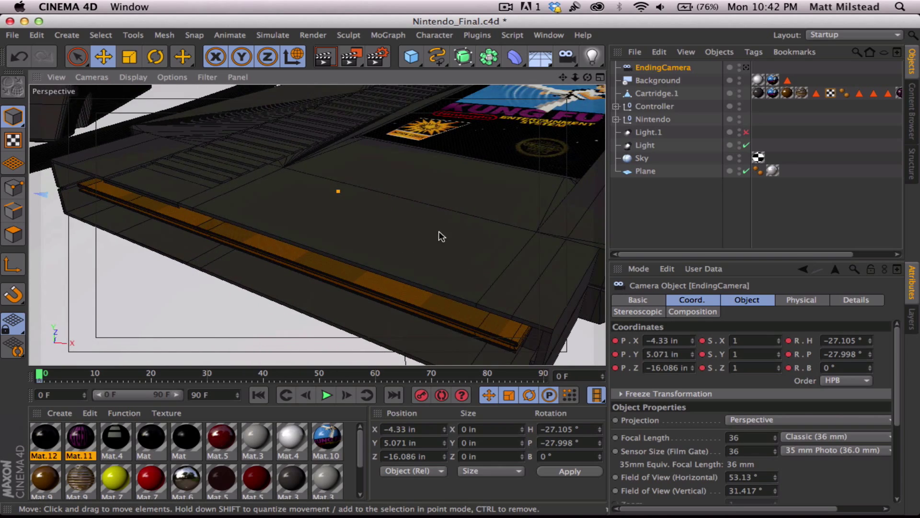
pyautogui.keyDown('alt'); pyautogui.moveTo(438, 231); pyautogui.dragTo(395, 256, button='middle'); pyautogui.keyUp('alt')
pyautogui.keyDown('alt'); pyautogui.moveTo(395, 257); pyautogui.dragTo(389, 232); pyautogui.keyUp('alt')
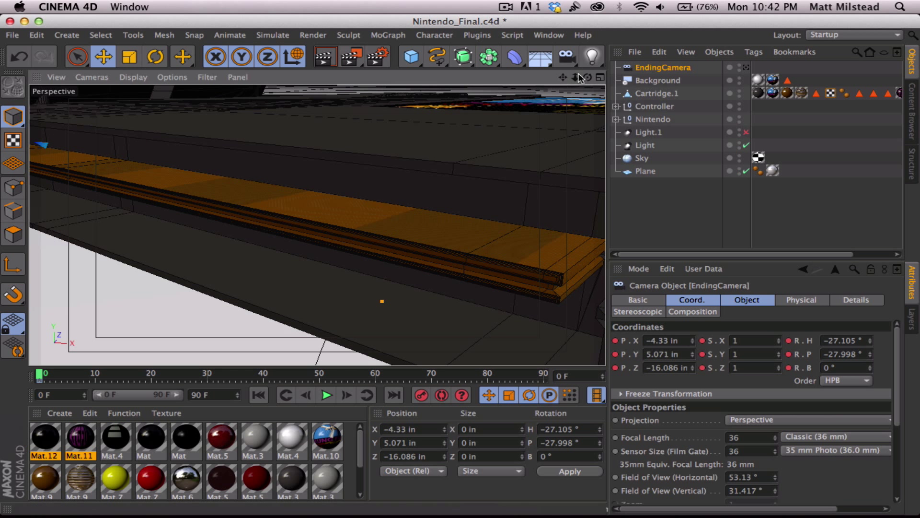
pyautogui.click(567, 56)
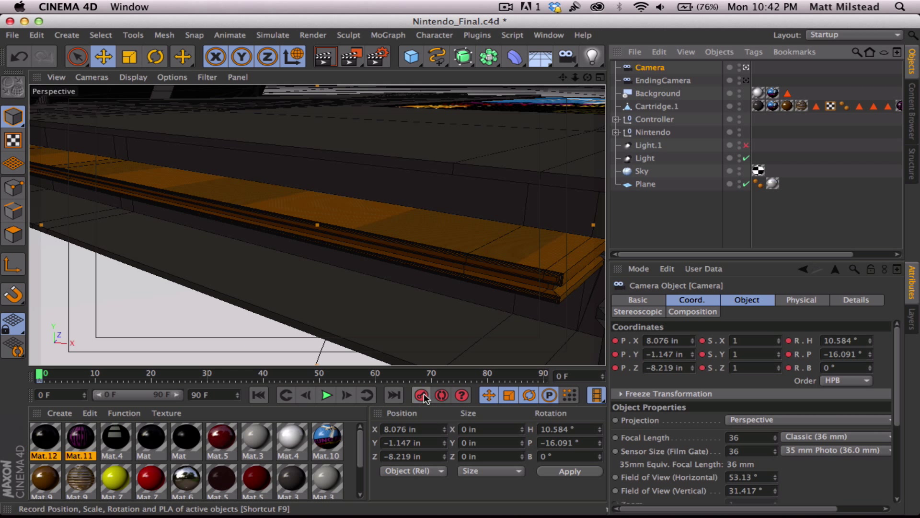
# Step: Rename the new cartridge close-up camera as StartingCamera
pyautogui.doubleClick(652, 68)
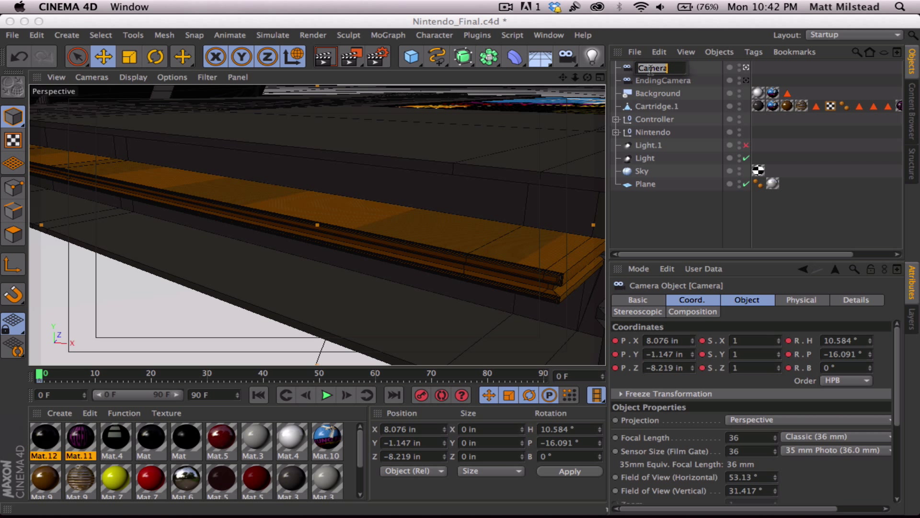
pyautogui.click(651, 68)
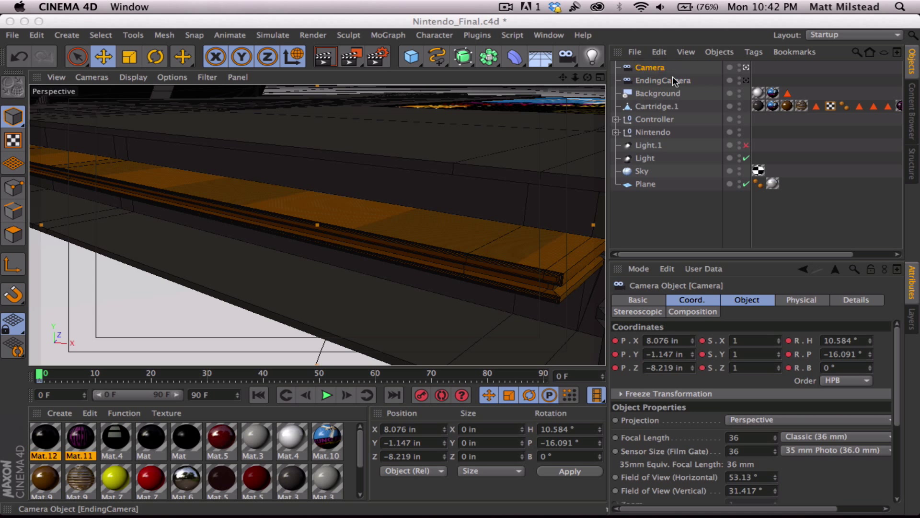
pyautogui.write('Starting')
pyautogui.press('Return')
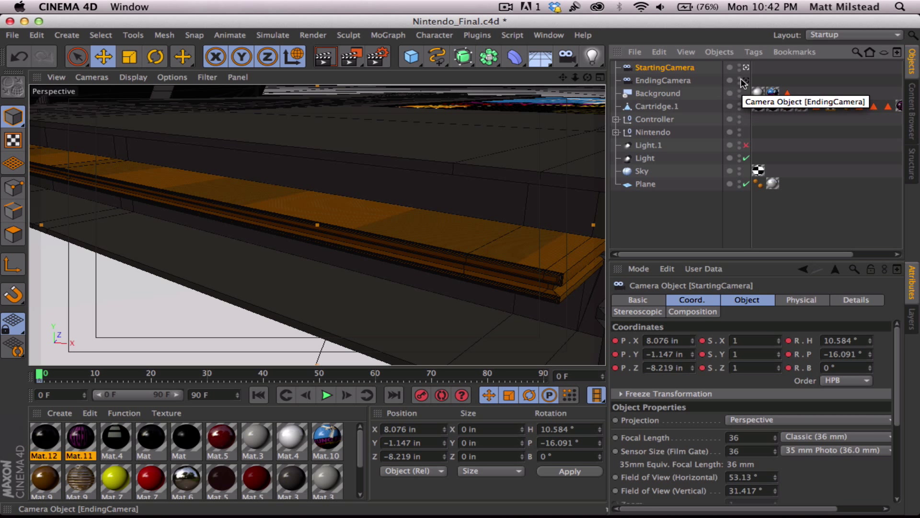
# Step: Create a Camera Morph from StartingCamera and EndingCamera, and look through its Morph Camera
pyautogui.click(744, 80)
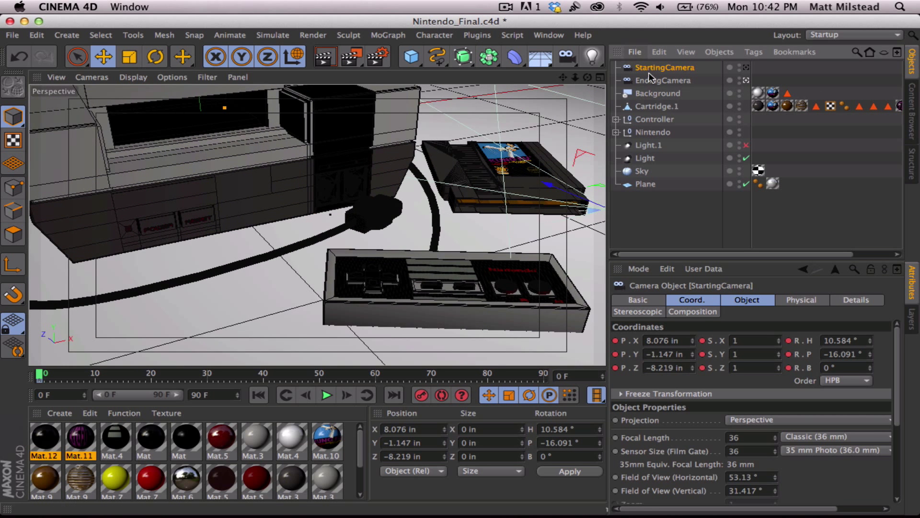
pyautogui.keyDown('shift'); pyautogui.click(662, 80); pyautogui.keyUp('shift')
pyautogui.click(59, 38)
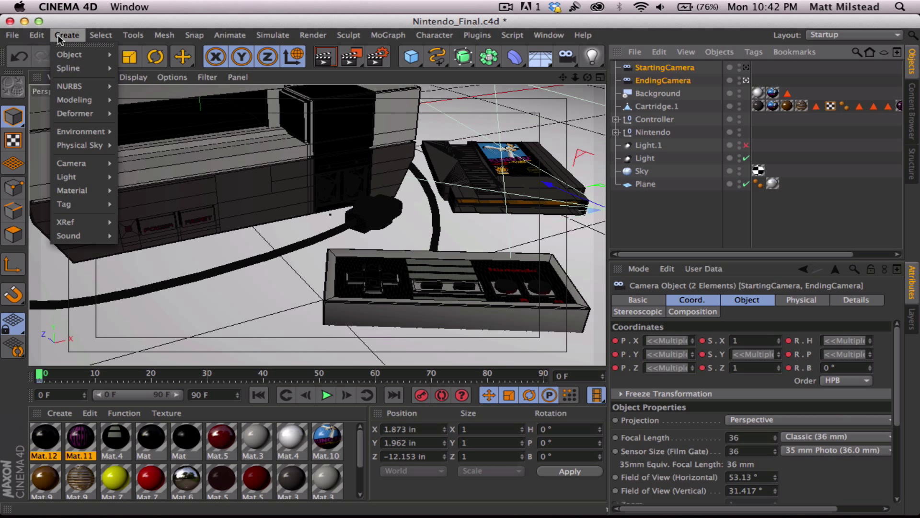
pyautogui.moveTo(68, 165)
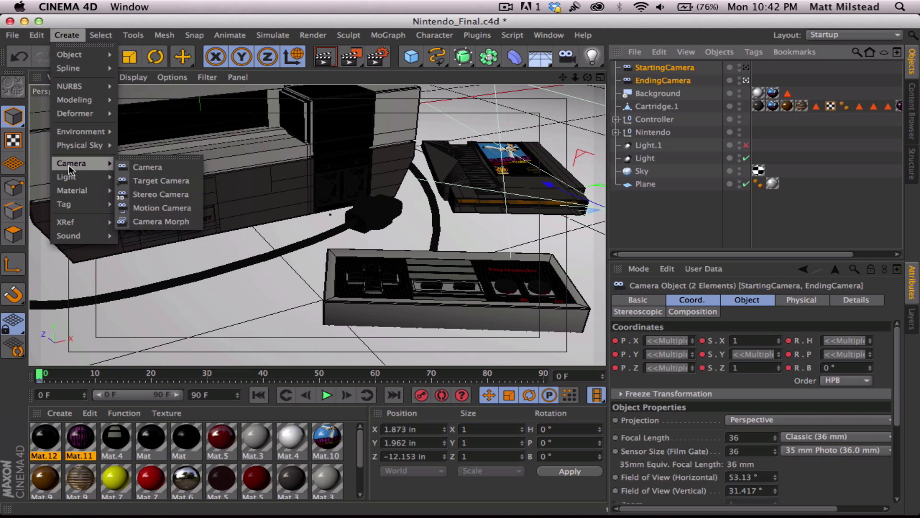
pyautogui.click(161, 222)
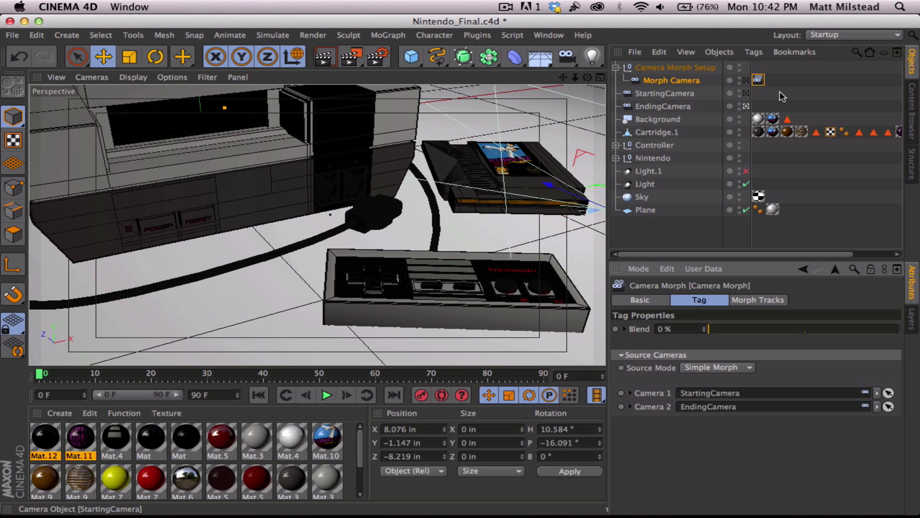
pyautogui.click(746, 80)
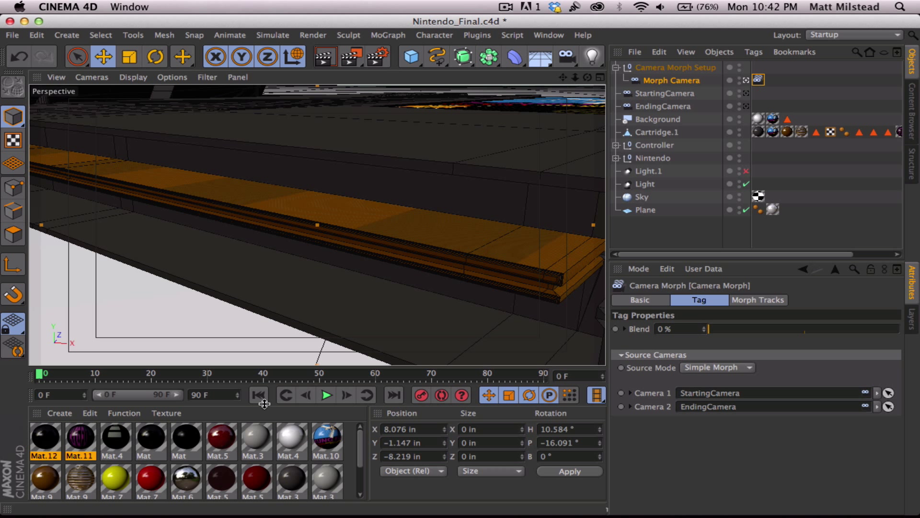
# Step: Extend the project length and the timeline's preview range to 120 frames
pyautogui.doubleClick(206, 395)
pyautogui.write('120')
pyautogui.press('Return')
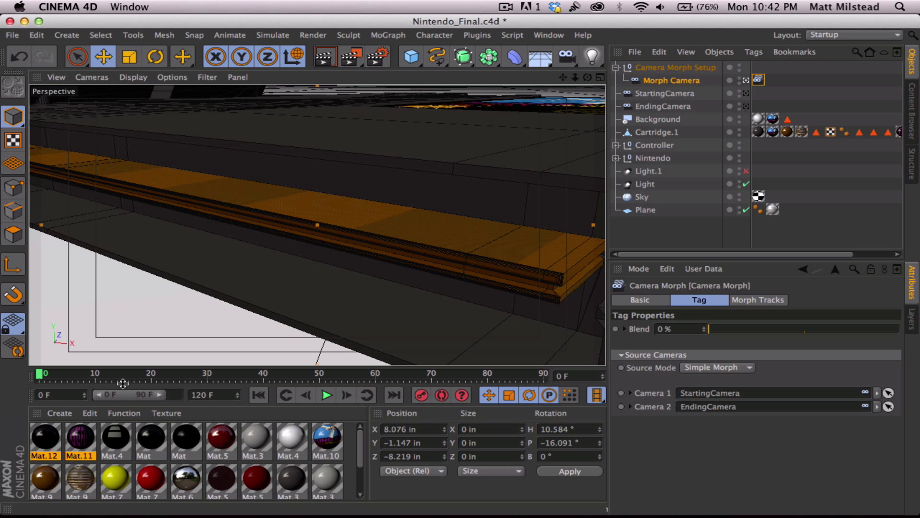
pyautogui.press('Return')
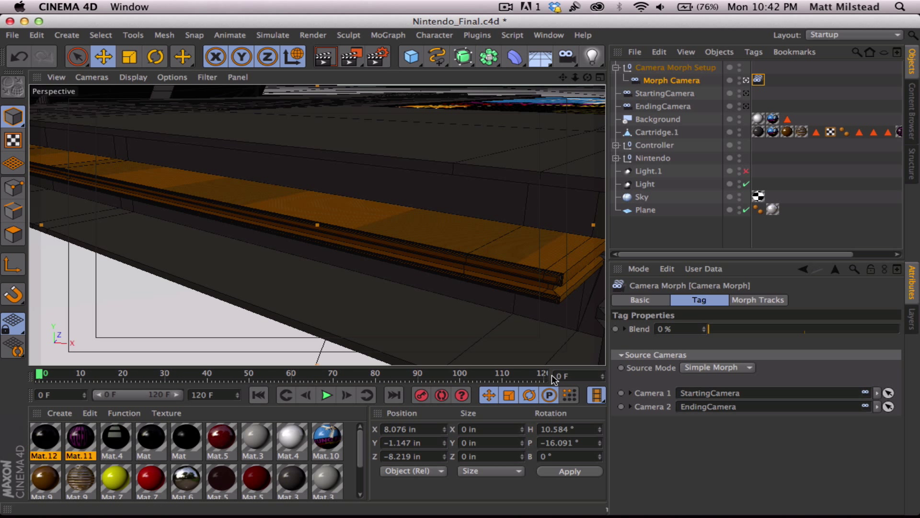
# Step: Keyframe the morph's Blend at 0% on frame 0 and 100% on frame 90, and preview the camera move
pyautogui.click(615, 329)
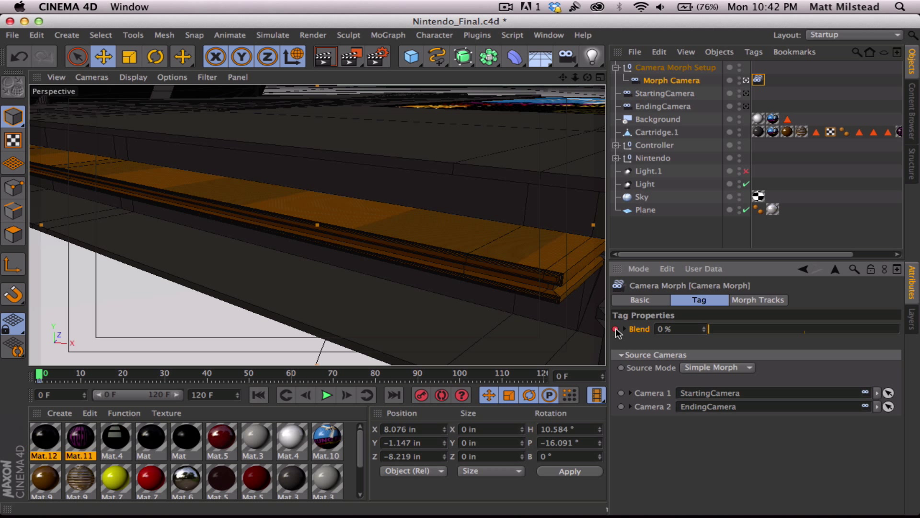
pyautogui.moveTo(309, 382); pyautogui.dragTo(416, 380)
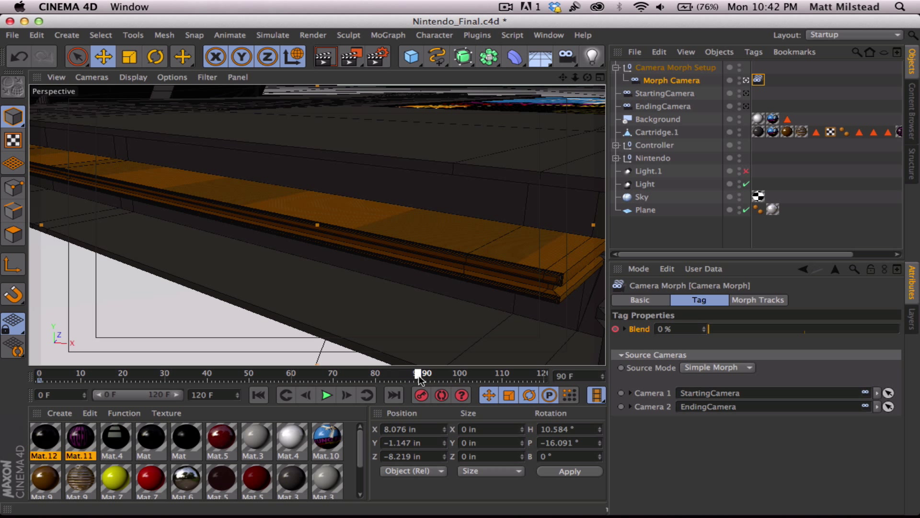
pyautogui.moveTo(703, 329); pyautogui.dragTo(899, 329)
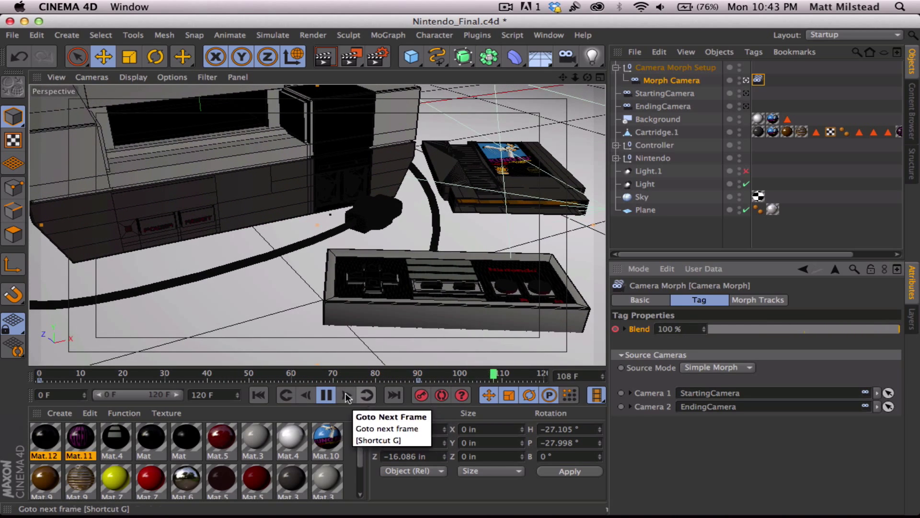
pyautogui.click(326, 394)
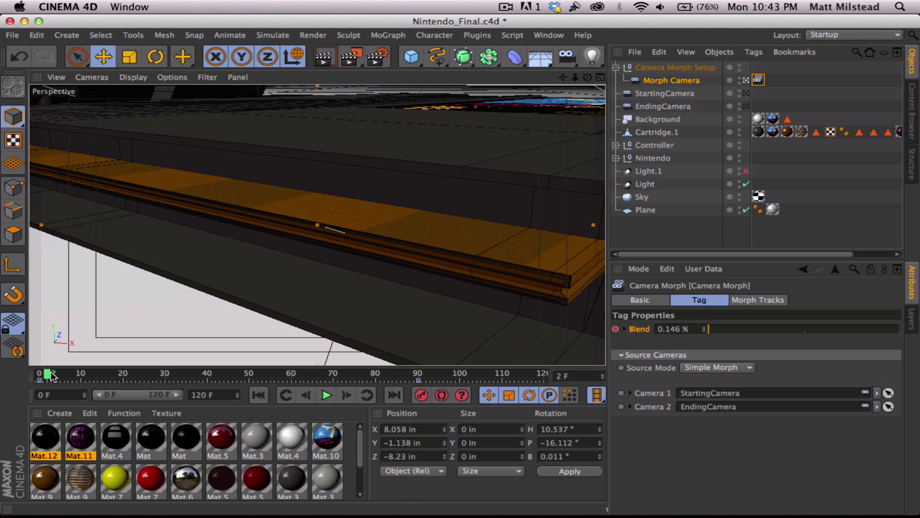
pyautogui.moveTo(48, 376); pyautogui.dragTo(26, 376)
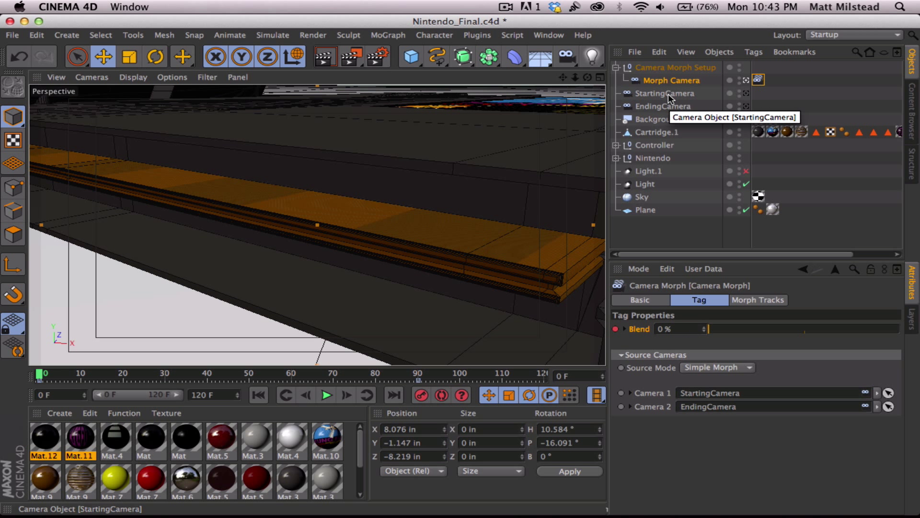
# Step: Reframe StartingCamera as a controller close-up at about heading -62° and pitch -54°, and record it at frame 0
pyautogui.keyDown('alt'); pyautogui.moveTo(485, 121); pyautogui.dragTo(424, 207); pyautogui.keyUp('alt')
pyautogui.keyDown('alt'); pyautogui.moveTo(422, 202); pyautogui.dragTo(400, 170, button='right'); pyautogui.keyUp('alt')
pyautogui.keyDown('alt'); pyautogui.moveTo(401, 170); pyautogui.dragTo(357, 229, button='middle'); pyautogui.keyUp('alt')
pyautogui.keyDown('alt'); pyautogui.moveTo(357, 229); pyautogui.dragTo(390, 223); pyautogui.keyUp('alt')
pyautogui.keyDown('alt'); pyautogui.moveTo(416, 207); pyautogui.dragTo(399, 219, button='middle'); pyautogui.keyUp('alt')
pyautogui.keyDown('alt'); pyautogui.moveTo(399, 218); pyautogui.dragTo(388, 227, button='right'); pyautogui.keyUp('alt')
pyautogui.keyDown('alt'); pyautogui.moveTo(388, 227); pyautogui.dragTo(384, 231, button='middle'); pyautogui.keyUp('alt')
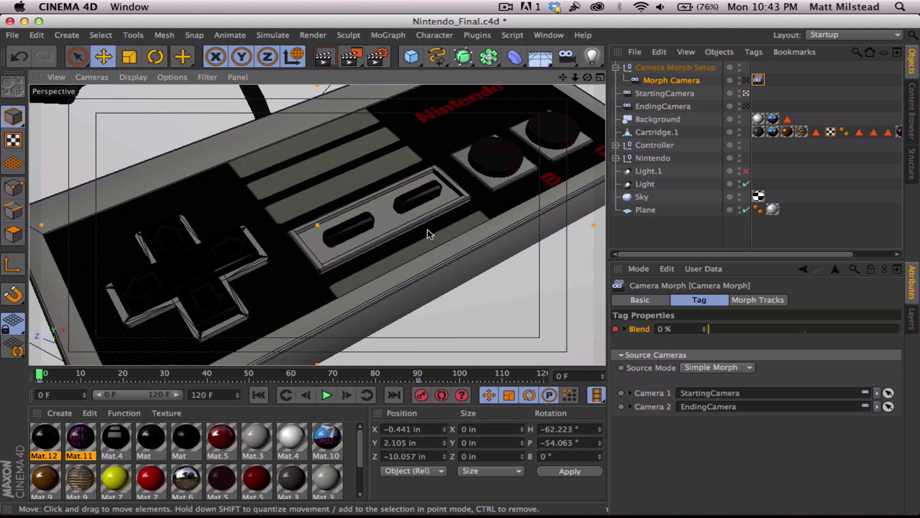
pyautogui.click(675, 95)
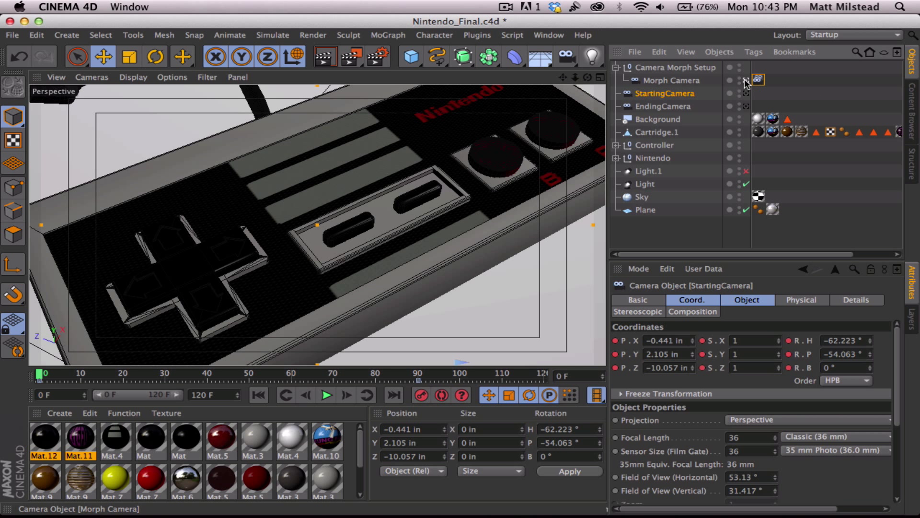
# Step: Play the morph from the controller close-up to the ending view, and return to frame 0
pyautogui.click(326, 395)
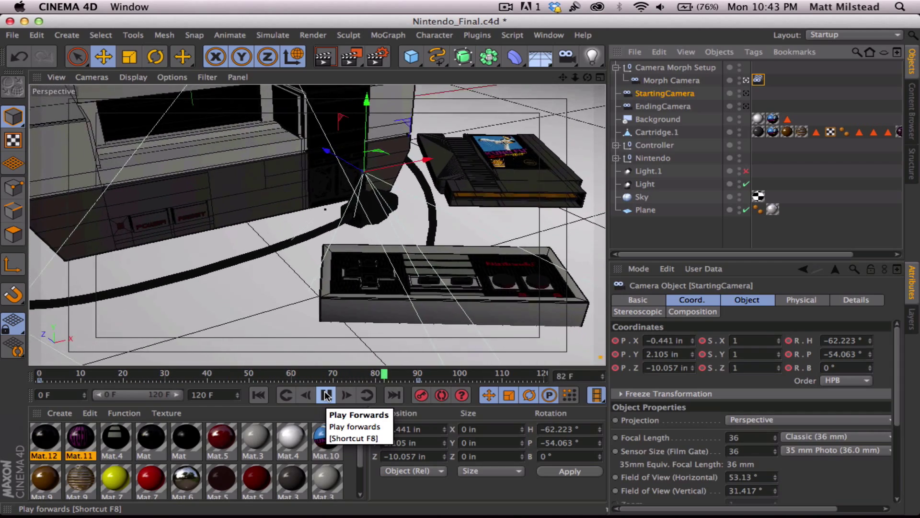
pyautogui.click(326, 395)
pyautogui.moveTo(407, 374); pyautogui.dragTo(14, 372)
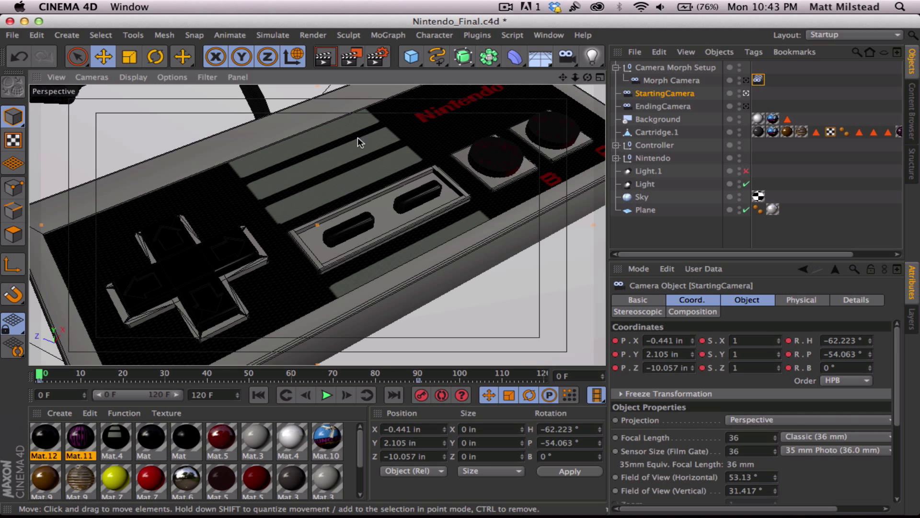
# Step: Reframe StartingCamera on the console's POWER and RESET buttons at about heading -43° and pitch -11°
pyautogui.keyDown('alt'); pyautogui.moveTo(357, 137); pyautogui.dragTo(401, 230); pyautogui.keyUp('alt')
pyautogui.keyDown('alt'); pyautogui.moveTo(401, 232); pyautogui.dragTo(395, 219, button='middle'); pyautogui.keyUp('alt')
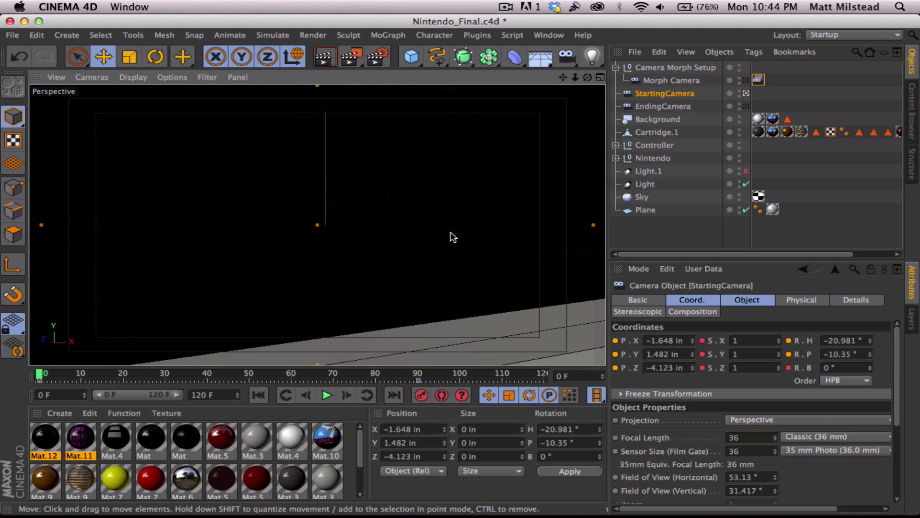
pyautogui.keyDown('alt'); pyautogui.moveTo(453, 237); pyautogui.dragTo(311, 191); pyautogui.keyUp('alt')
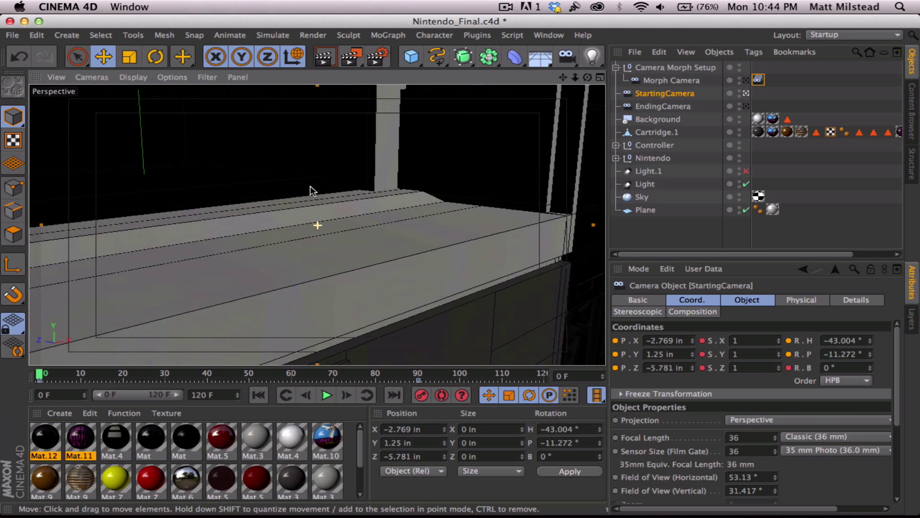
pyautogui.keyDown('alt'); pyautogui.moveTo(310, 187); pyautogui.dragTo(252, 85, button='middle'); pyautogui.keyUp('alt')
pyautogui.keyDown('alt'); pyautogui.moveTo(301, 287); pyautogui.dragTo(505, 162, button='middle'); pyautogui.keyUp('alt')
pyautogui.keyDown('alt'); pyautogui.moveTo(297, 225); pyautogui.dragTo(408, 194, button='middle'); pyautogui.keyUp('alt')
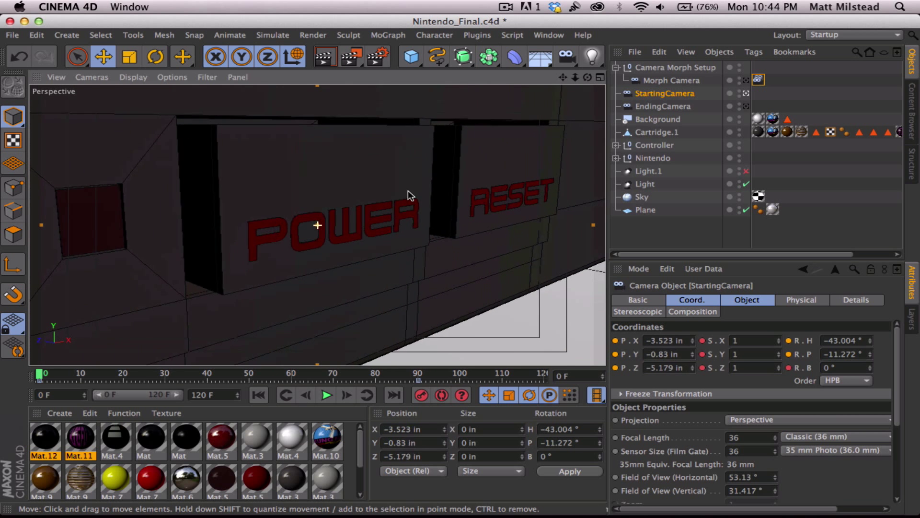
pyautogui.keyDown('alt'); pyautogui.moveTo(408, 190); pyautogui.dragTo(387, 194, button='right'); pyautogui.keyUp('alt')
pyautogui.keyDown('alt'); pyautogui.moveTo(385, 193); pyautogui.dragTo(365, 198, button='middle'); pyautogui.keyUp('alt')
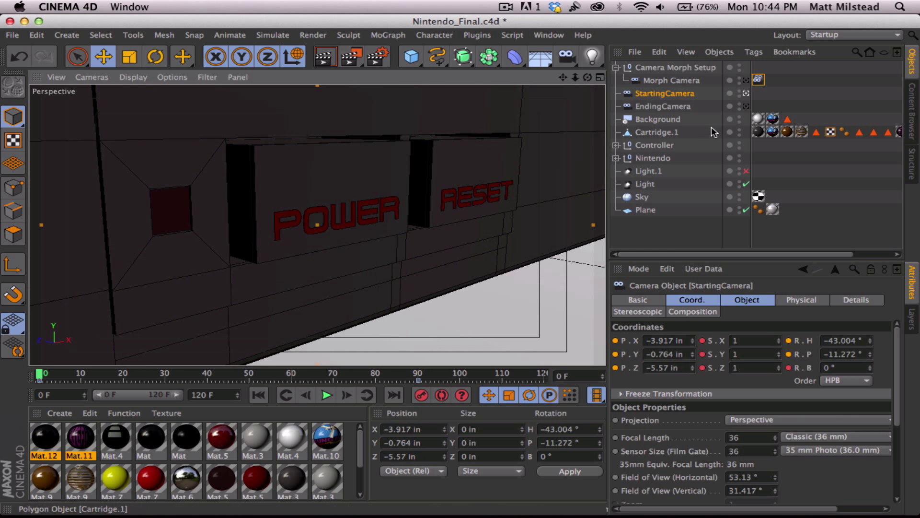
pyautogui.click(661, 93)
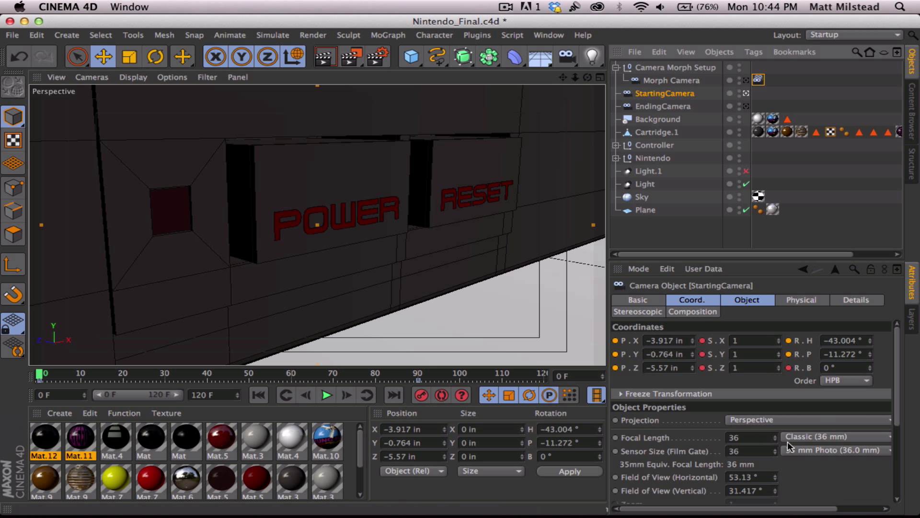
# Step: Set StartingCamera's focal length to Super Wide (15 mm), refine its angle to about heading -38° and pitch -11°, and record it at frame 0
pyautogui.click(800, 435)
pyautogui.click(803, 339)
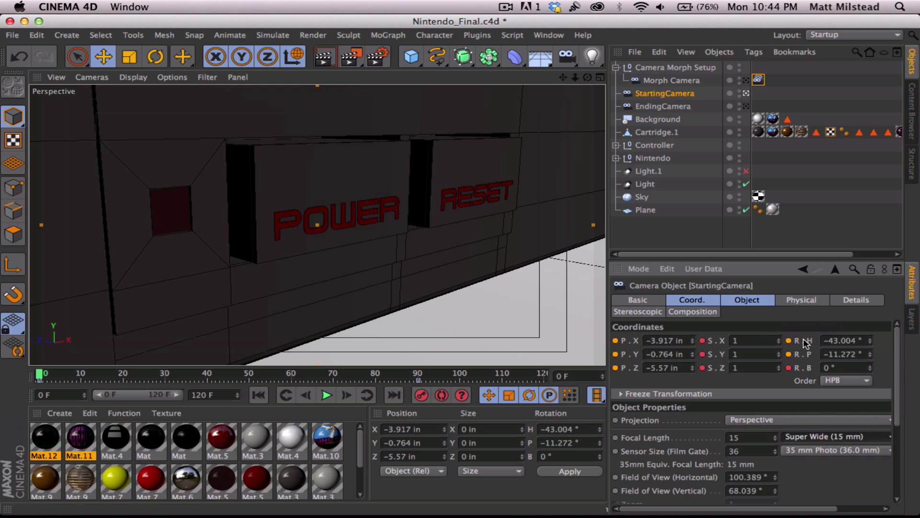
pyautogui.keyDown('alt'); pyautogui.moveTo(360, 223); pyautogui.dragTo(390, 229, button='right'); pyautogui.keyUp('alt')
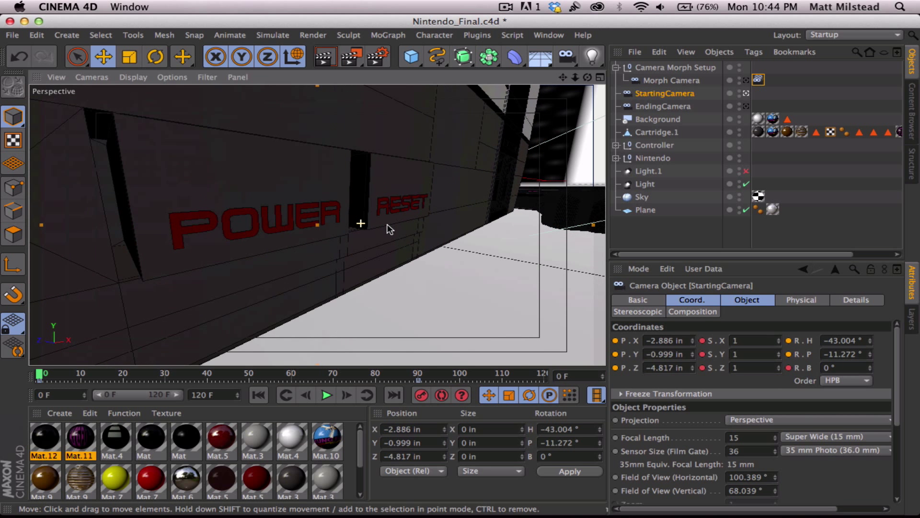
pyautogui.moveTo(389, 229)
pyautogui.keyDown('alt'); pyautogui.mouseDown()
pyautogui.moveTo(413, 228)
pyautogui.moveTo(387, 229)
pyautogui.mouseUp(); pyautogui.keyUp('alt')
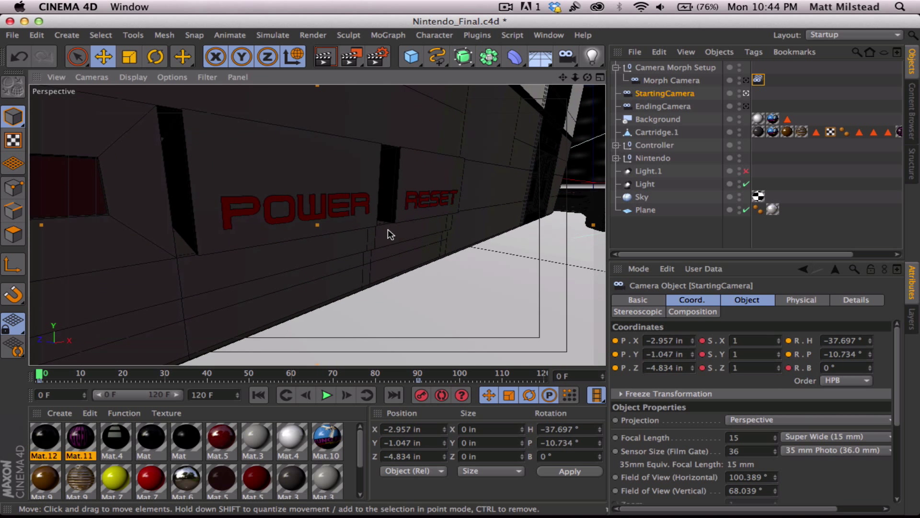
pyautogui.click(688, 91)
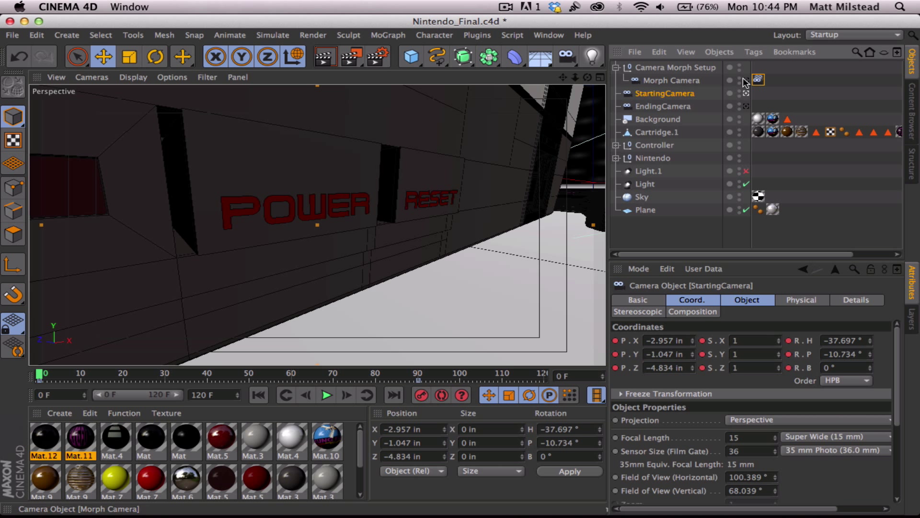
# Step: Preview the revised camera move, and delete the Camera Morph Setup with StartingCamera and EndingCamera
pyautogui.click(326, 396)
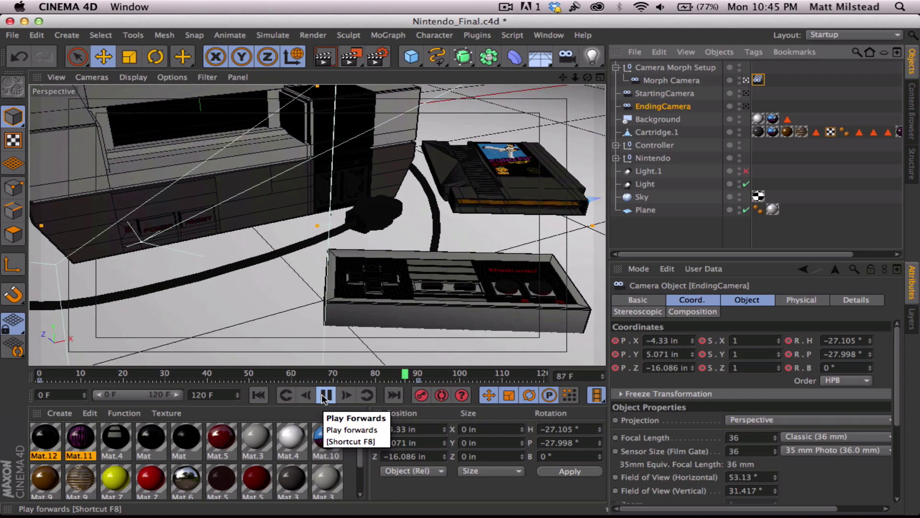
pyautogui.click(326, 394)
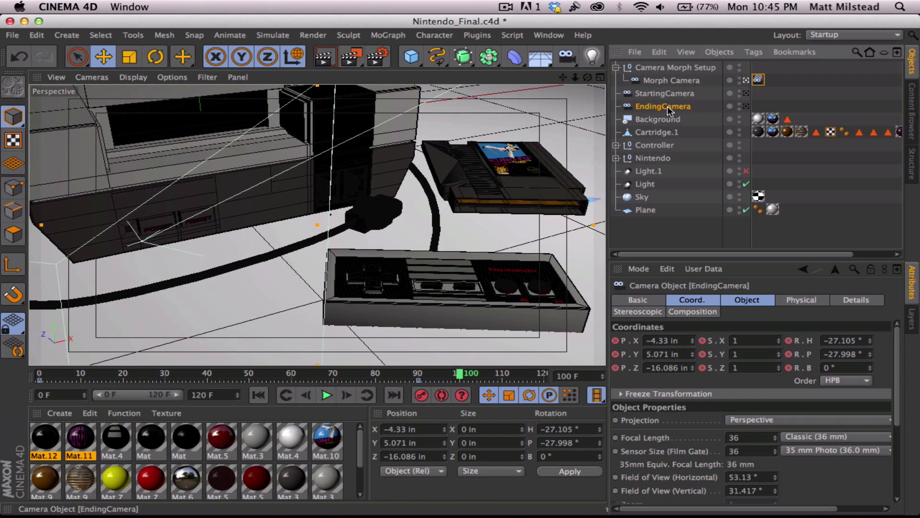
pyautogui.keyDown('shift'); pyautogui.click(663, 68); pyautogui.keyUp('shift')
pyautogui.press('Delete')
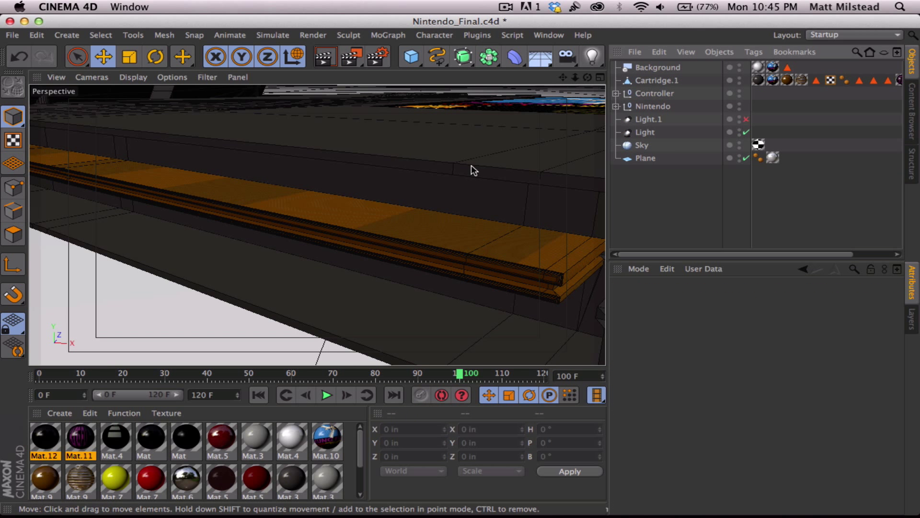
# Step: Add a Helix spline at the scene origin, around the console, controller and cartridge
pyautogui.keyDown('alt'); pyautogui.moveTo(357, 195); pyautogui.dragTo(422, 220); pyautogui.keyUp('alt')
pyautogui.keyDown('alt'); pyautogui.moveTo(422, 221); pyautogui.dragTo(248, 207, button='right'); pyautogui.keyUp('alt')
pyautogui.keyDown('alt'); pyautogui.moveTo(248, 207); pyautogui.dragTo(402, 235); pyautogui.keyUp('alt')
pyautogui.moveTo(336, 236)
pyautogui.keyDown('alt'); pyautogui.mouseDown(button='right')
pyautogui.moveTo(296, 237)
pyautogui.moveTo(317, 243)
pyautogui.mouseUp(button='right'); pyautogui.keyUp('alt')
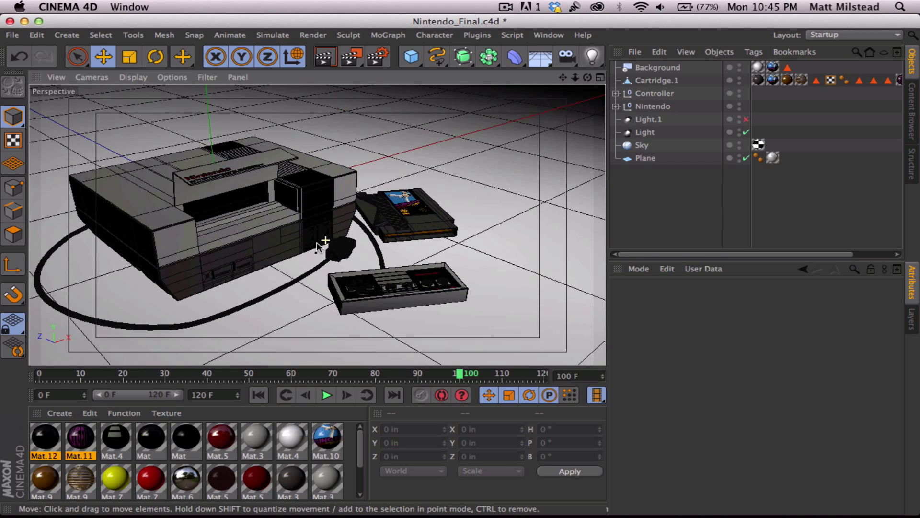
pyautogui.keyDown('alt'); pyautogui.moveTo(317, 243); pyautogui.dragTo(335, 224, button='middle'); pyautogui.keyUp('alt')
pyautogui.keyDown('alt'); pyautogui.moveTo(335, 224); pyautogui.dragTo(300, 226); pyautogui.keyUp('alt')
pyautogui.keyDown('alt'); pyautogui.moveTo(314, 206); pyautogui.dragTo(316, 227, button='middle'); pyautogui.keyUp('alt')
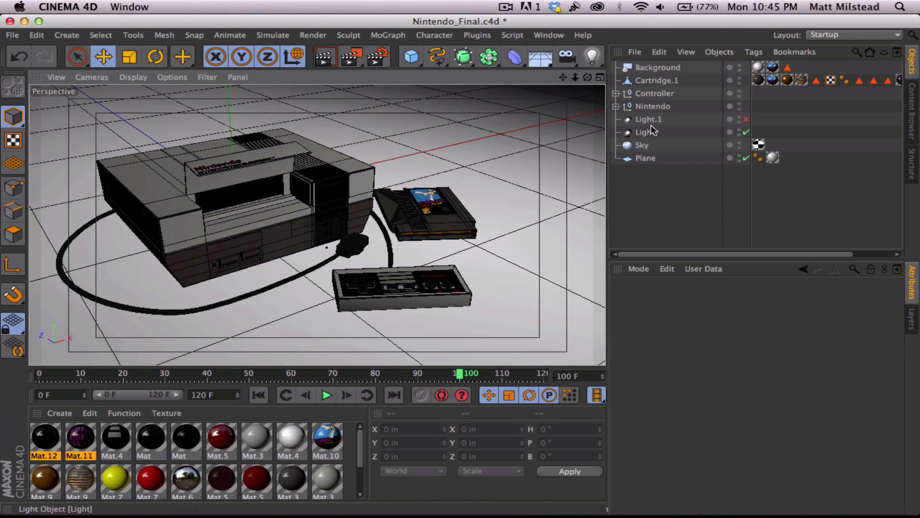
pyautogui.moveTo(436, 59); pyautogui.dragTo(652, 145)
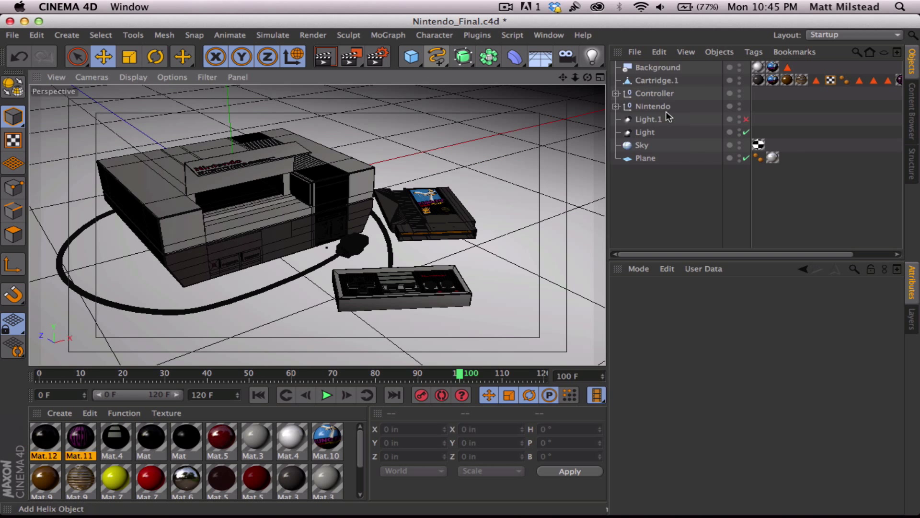
pyautogui.scroll(-5, 356, 192)
pyautogui.keyDown('alt'); pyautogui.moveTo(355, 192); pyautogui.dragTo(293, 198, button='right'); pyautogui.keyUp('alt')
pyautogui.keyDown('alt'); pyautogui.moveTo(406, 189); pyautogui.dragTo(325, 215, button='middle'); pyautogui.keyUp('alt')
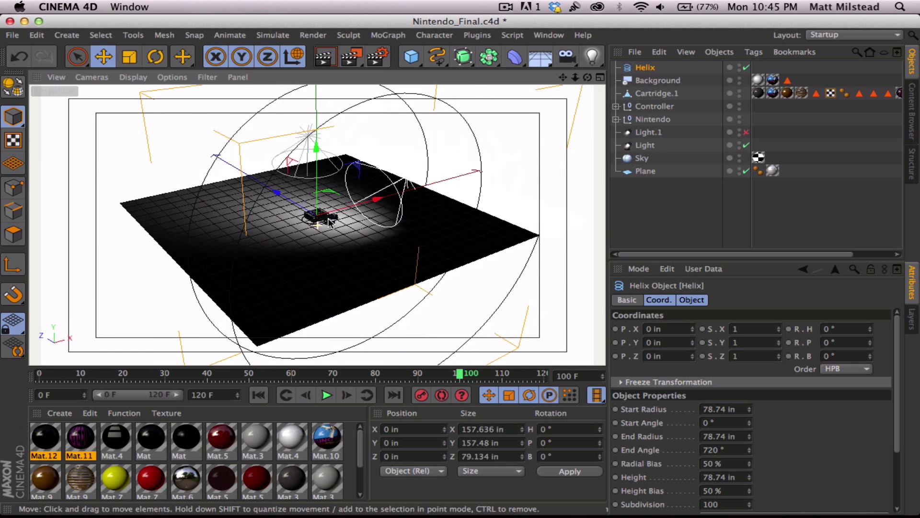
# Step: Rotate the Helix to a pitch of 90° and raise it to a Y position of about 92 in
pyautogui.click(642, 67)
pyautogui.press('r')
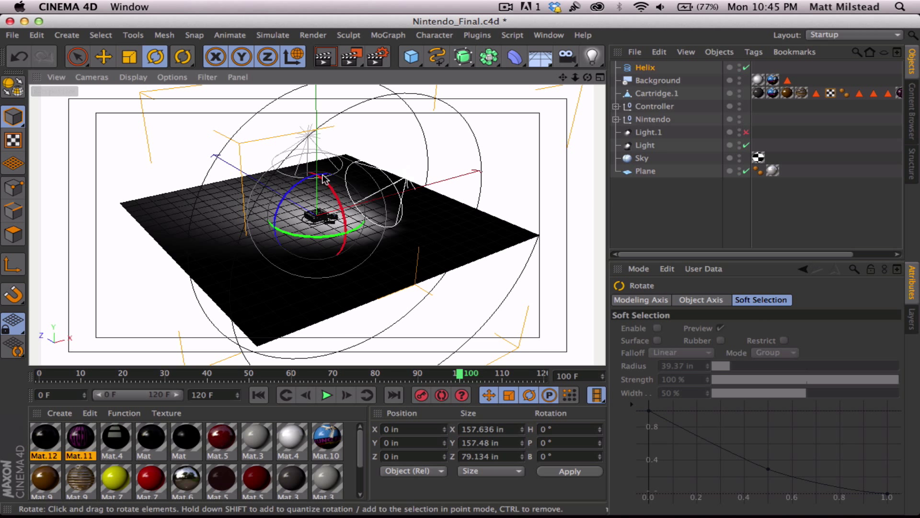
pyautogui.moveTo(324, 178); pyautogui.dragTo(346, 263)
pyautogui.press('e')
pyautogui.moveTo(315, 165); pyautogui.dragTo(315, 38)
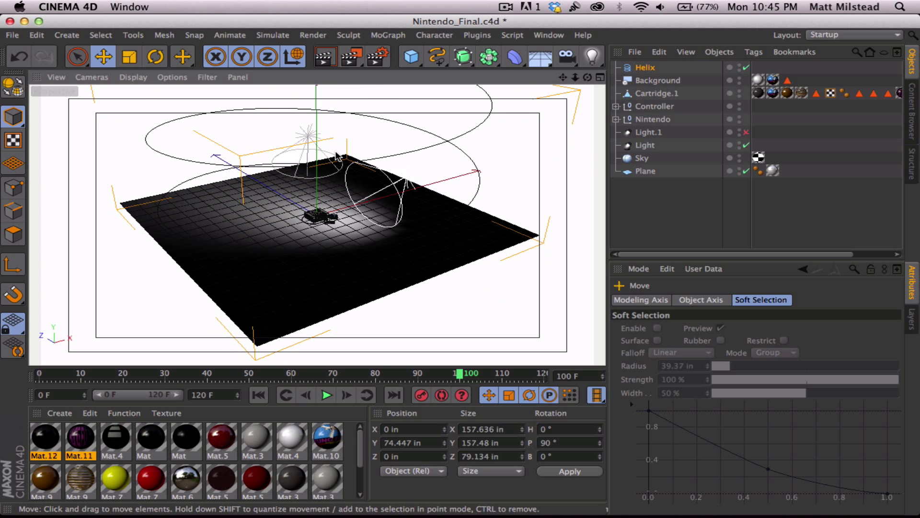
pyautogui.moveTo(317, 125); pyautogui.dragTo(312, 87)
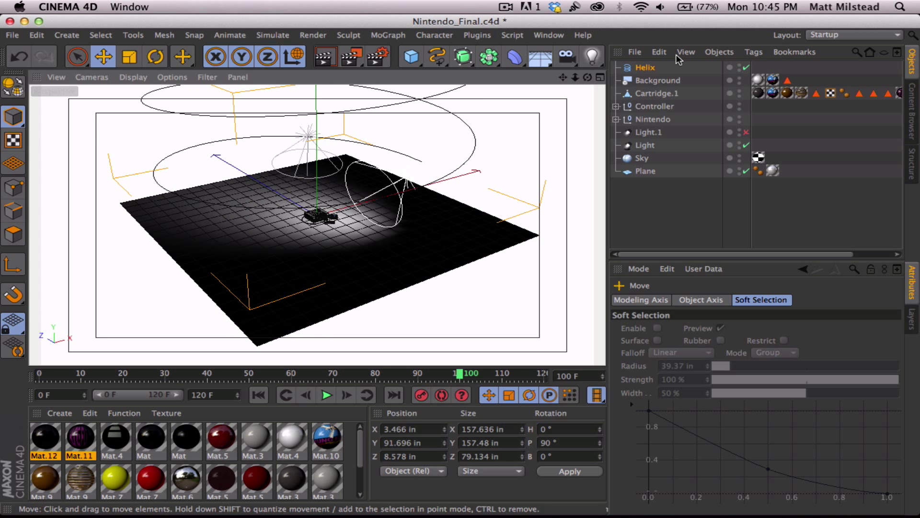
# Step: Set the Helix's start radius to 30.74 in, end radius to 37.74 in, end angle to 317° and height to 42.74 in
pyautogui.click(649, 68)
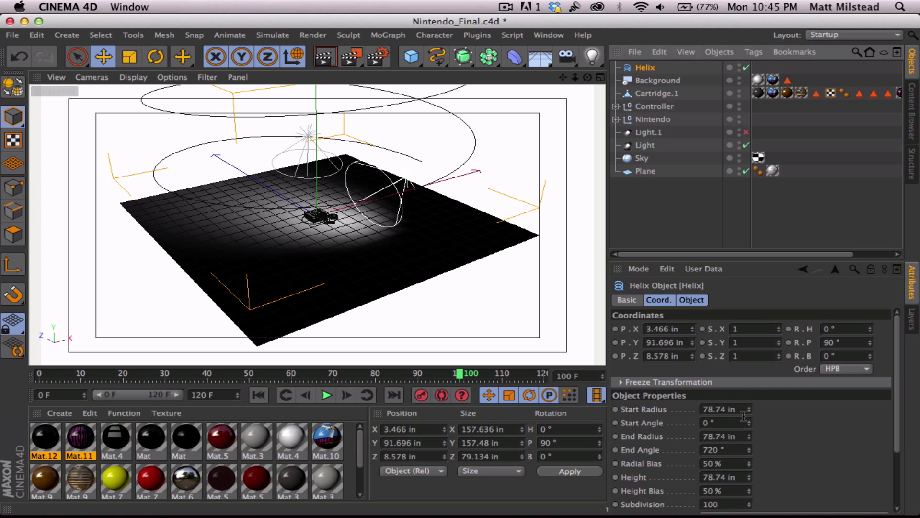
pyautogui.moveTo(750, 413); pyautogui.dragTo(750, 439)
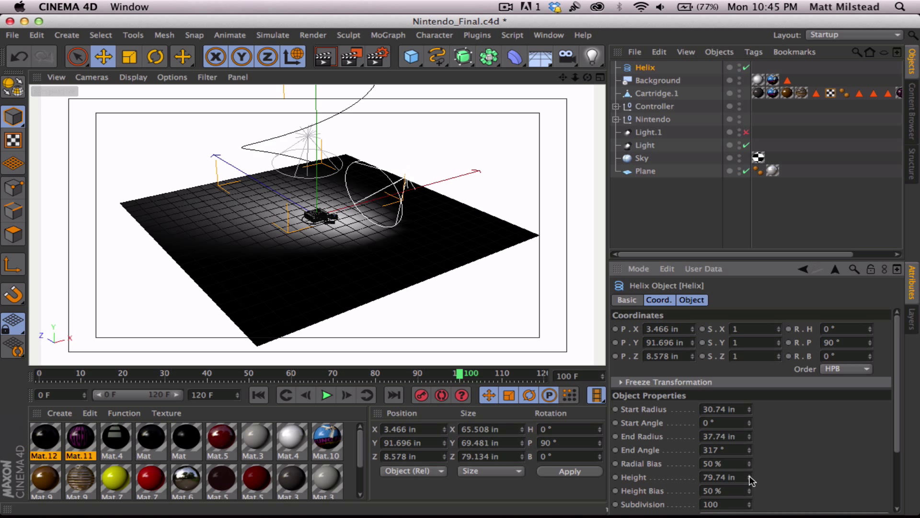
# Step: Lower the Helix over the console to a Y position of about 35 in
pyautogui.press('e')
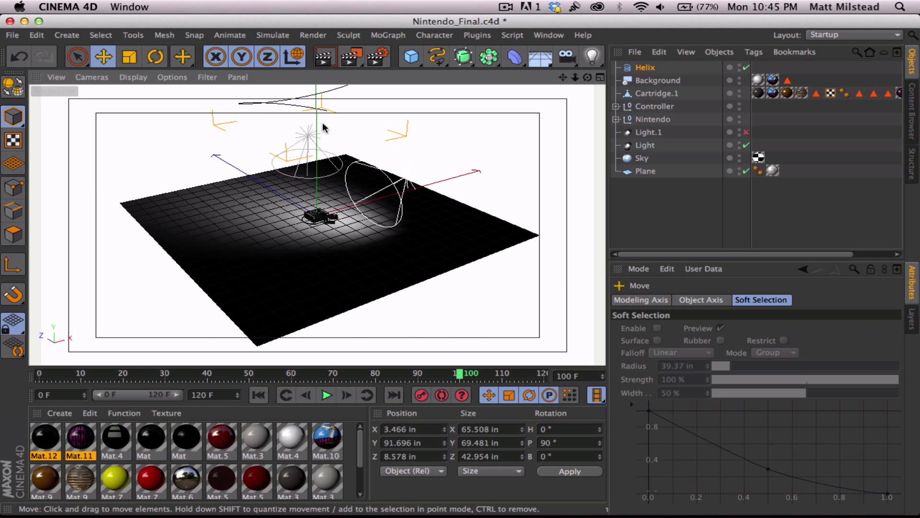
pyautogui.scroll(-2, 354, 128)
pyautogui.keyDown('alt'); pyautogui.moveTo(332, 132); pyautogui.dragTo(333, 222, button='middle'); pyautogui.keyUp('alt')
pyautogui.moveTo(314, 118); pyautogui.dragTo(317, 232)
pyautogui.scroll(3, 365, 268)
pyautogui.keyDown('alt'); pyautogui.moveTo(365, 269); pyautogui.dragTo(332, 209); pyautogui.keyUp('alt')
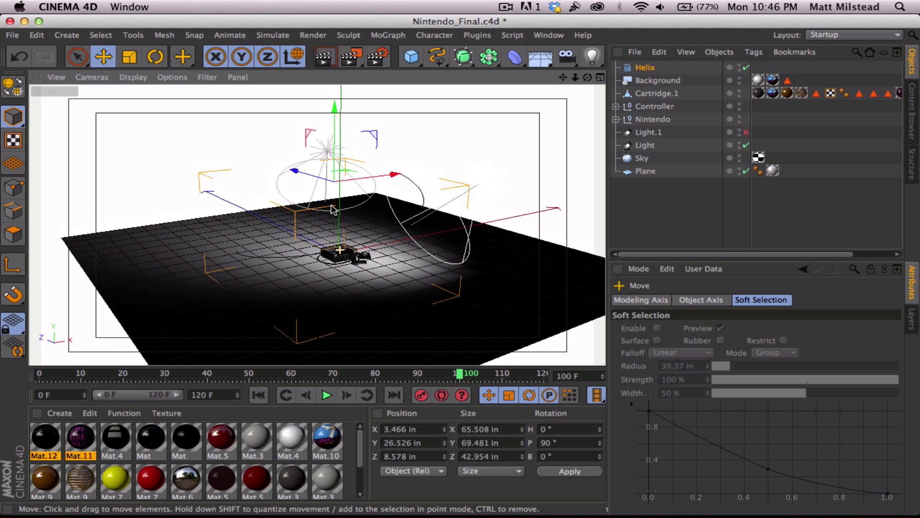
pyautogui.click(648, 68)
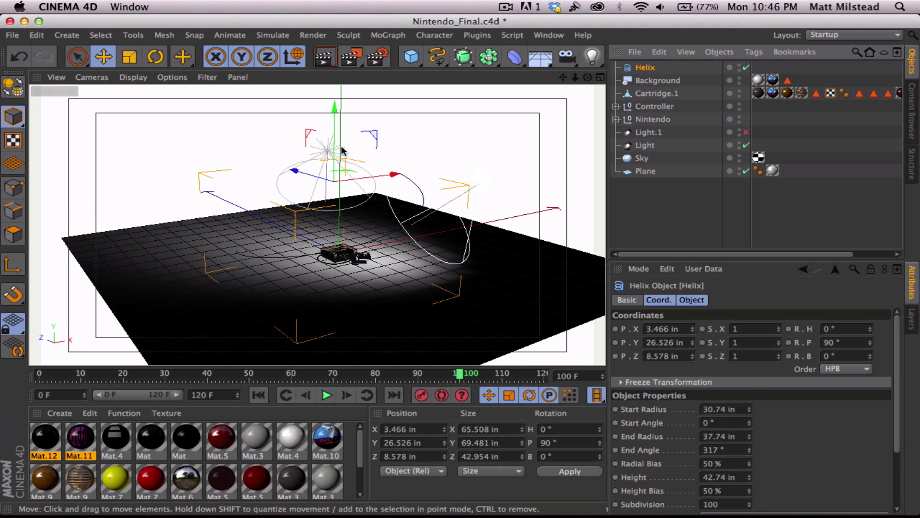
pyautogui.moveTo(336, 148); pyautogui.dragTo(337, 127)
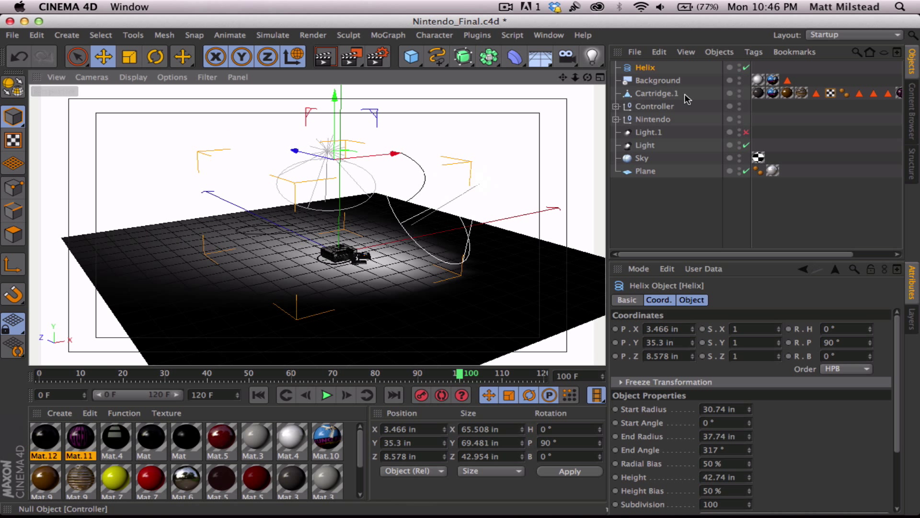
# Step: Make the Helix editable and scale its height down to about 13.8 in
pyautogui.click(644, 69)
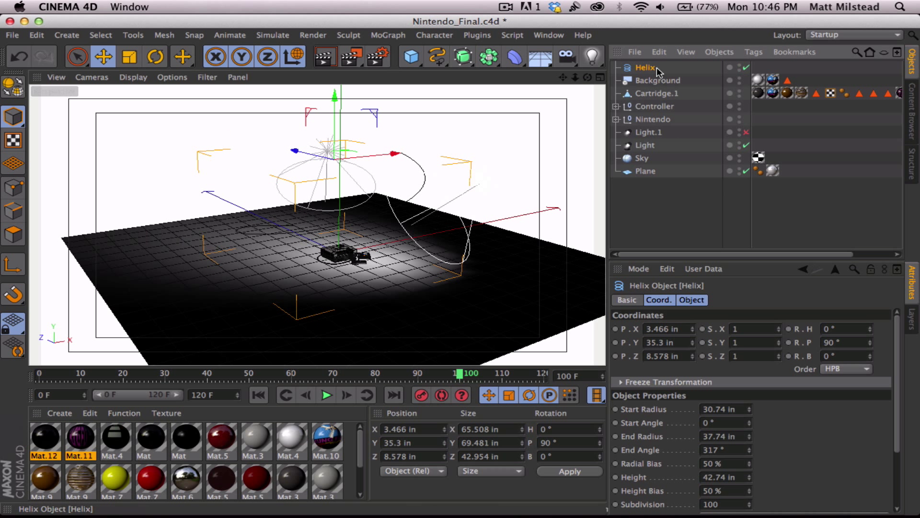
pyautogui.press('c')
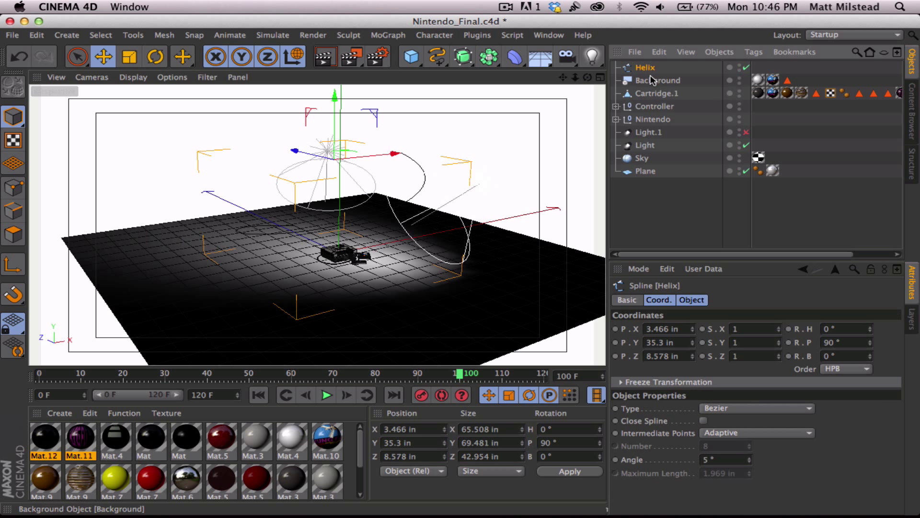
pyautogui.press('t')
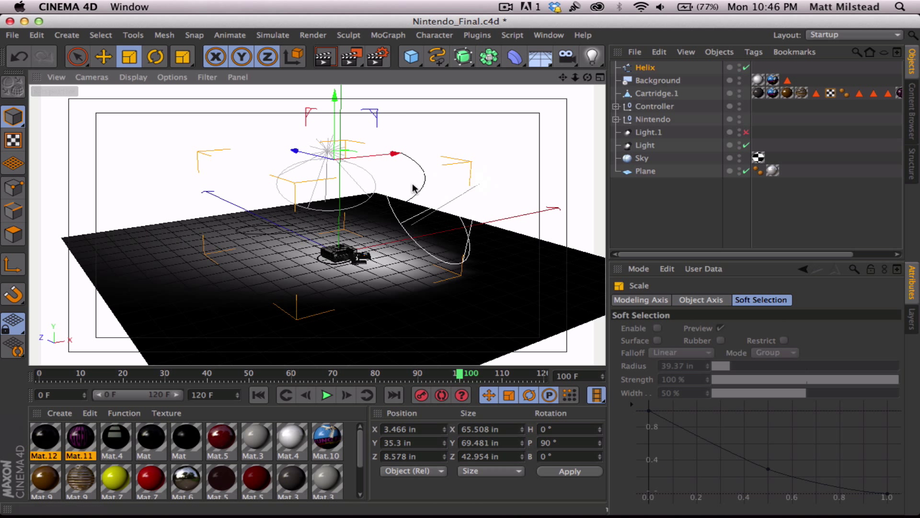
pyautogui.moveTo(335, 97); pyautogui.dragTo(369, 220)
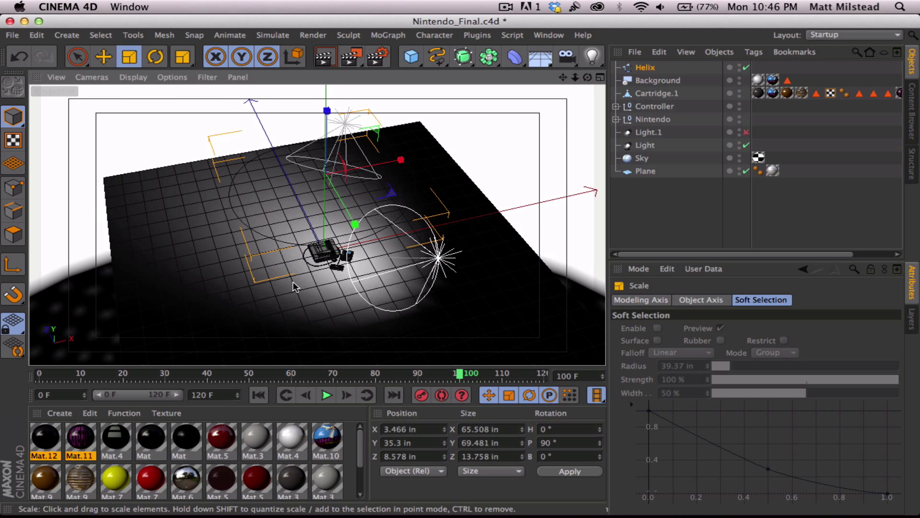
# Step: Rotate the Helix around its vertical axis to a bank of about 209°
pyautogui.press('r')
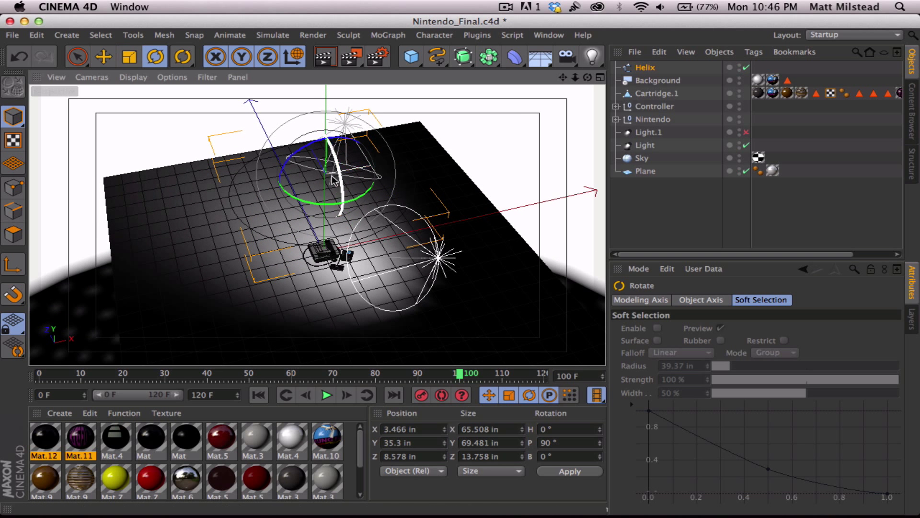
pyautogui.moveTo(311, 207); pyautogui.dragTo(339, 207)
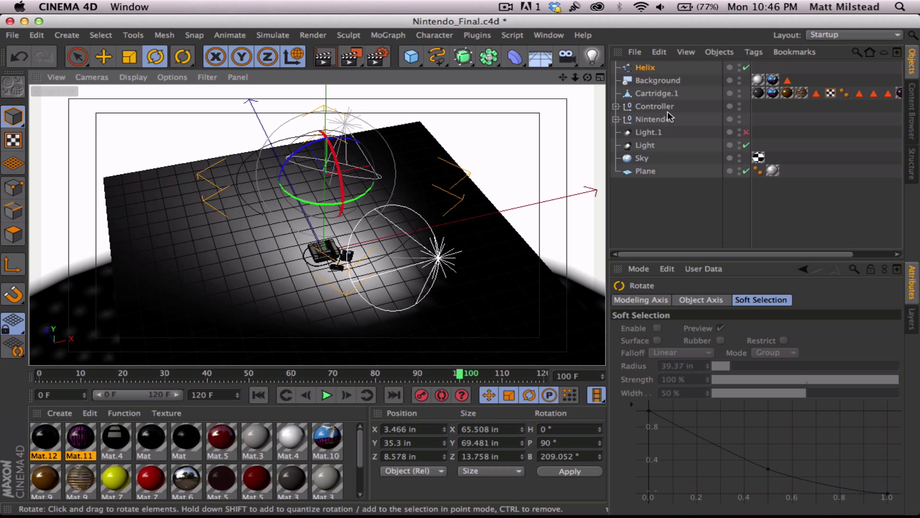
pyautogui.click(652, 69)
# Step: Move the Helix closer around the console, to about X 3.9 in, Y 24.9 in and Z 3 in
pyautogui.scroll(10, 411, 242)
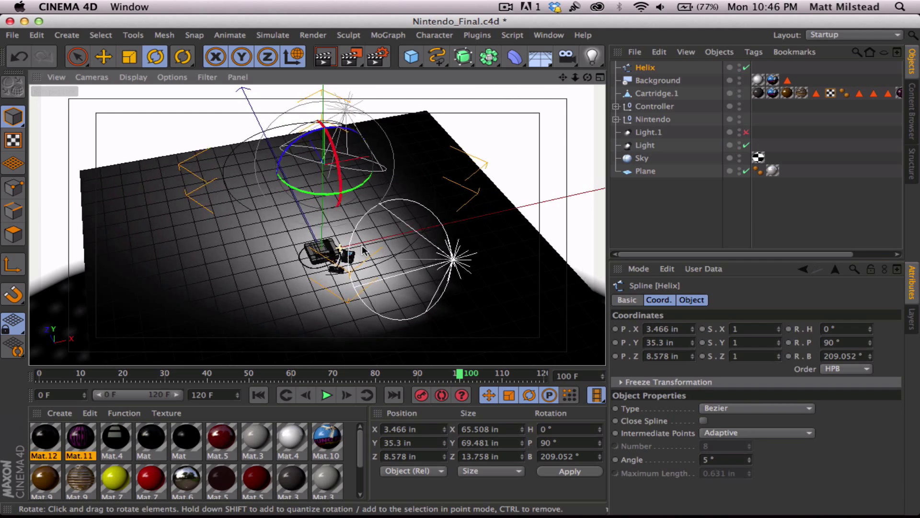
pyautogui.keyDown('alt'); pyautogui.moveTo(373, 253); pyautogui.dragTo(324, 197); pyautogui.keyUp('alt')
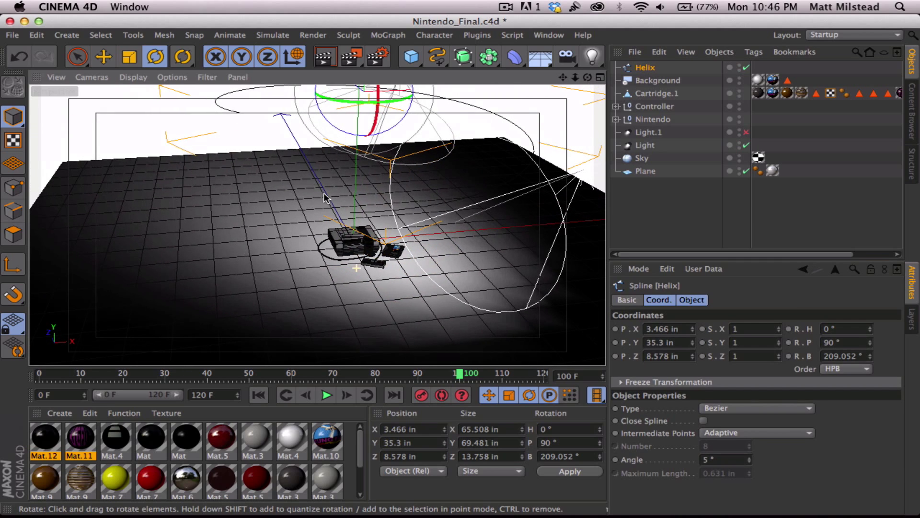
pyautogui.press('e')
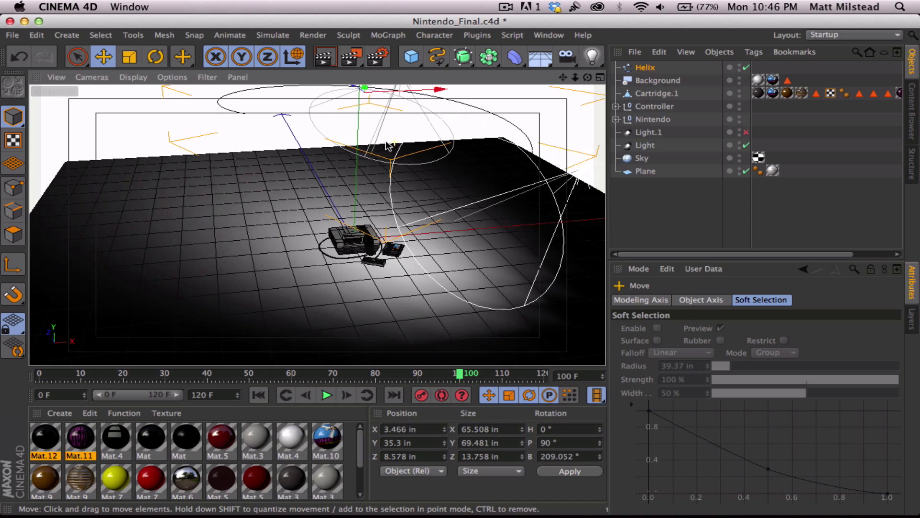
pyautogui.keyDown('alt'); pyautogui.moveTo(400, 146); pyautogui.dragTo(375, 219); pyautogui.keyUp('alt')
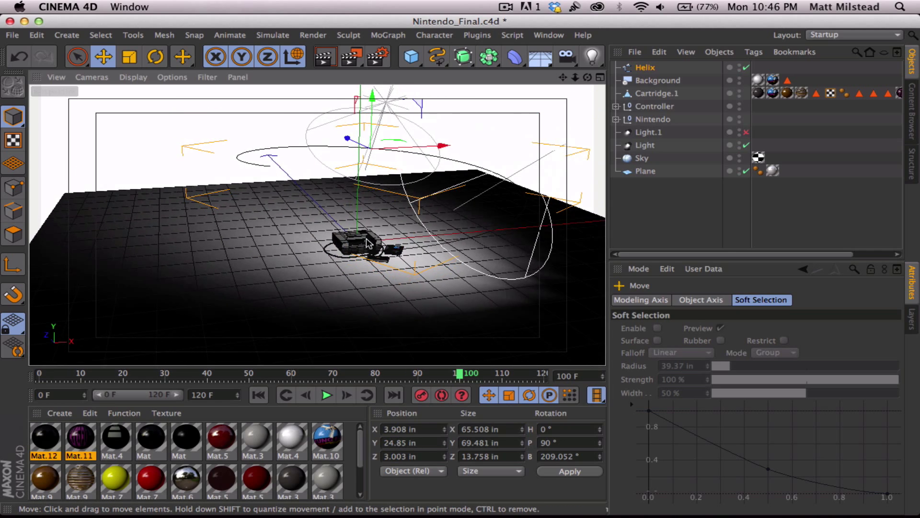
# Step: Frame the console, controller and cartridge from a low front angle, add a camera from that view, and return to frame 0
pyautogui.keyDown('alt'); pyautogui.moveTo(376, 219); pyautogui.dragTo(479, 227, button='right'); pyautogui.keyUp('alt')
pyautogui.keyDown('alt'); pyautogui.moveTo(470, 237); pyautogui.dragTo(427, 261, button='middle'); pyautogui.keyUp('alt')
pyautogui.keyDown('alt'); pyautogui.moveTo(417, 261); pyautogui.dragTo(377, 248); pyautogui.keyUp('alt')
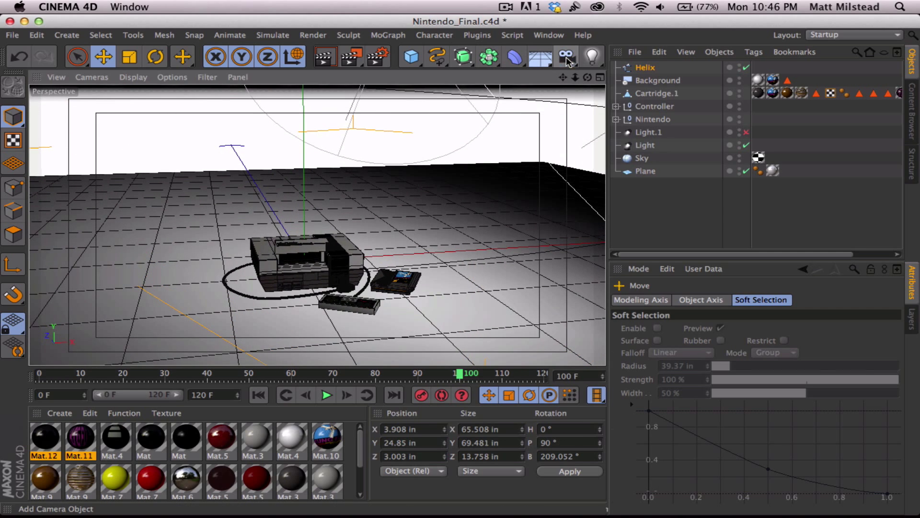
pyautogui.click(566, 57)
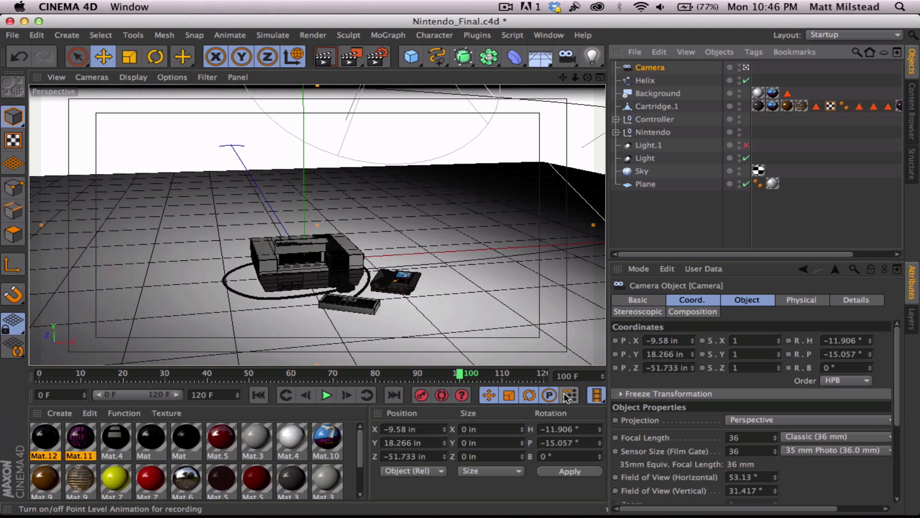
pyautogui.moveTo(460, 375); pyautogui.dragTo(119, 374)
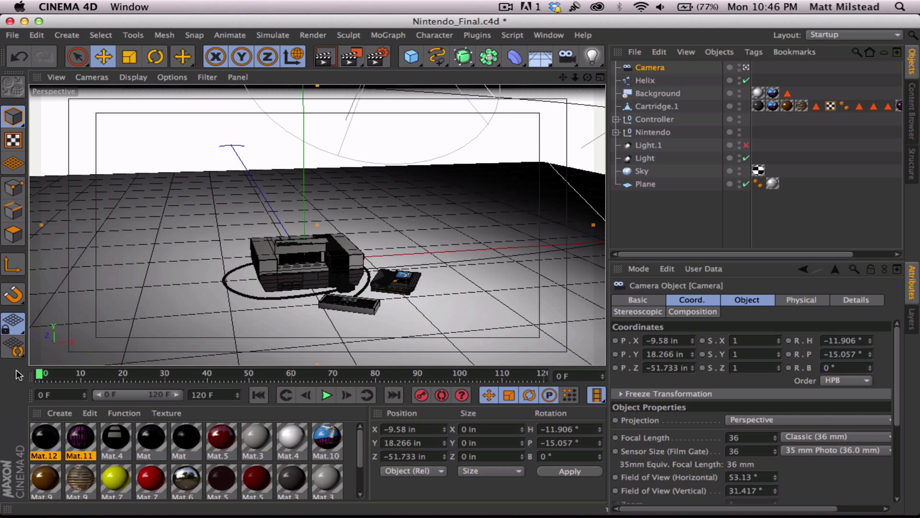
# Step: Try an Align to Spline tag on the camera with Helix as its spline path, and undo it
pyautogui.click(749, 52)
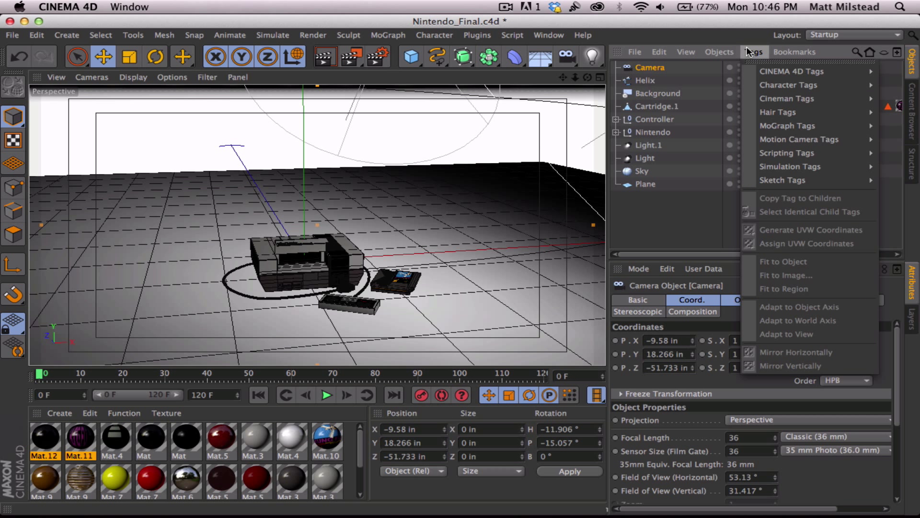
pyautogui.moveTo(728, 52)
pyautogui.moveTo(760, 71)
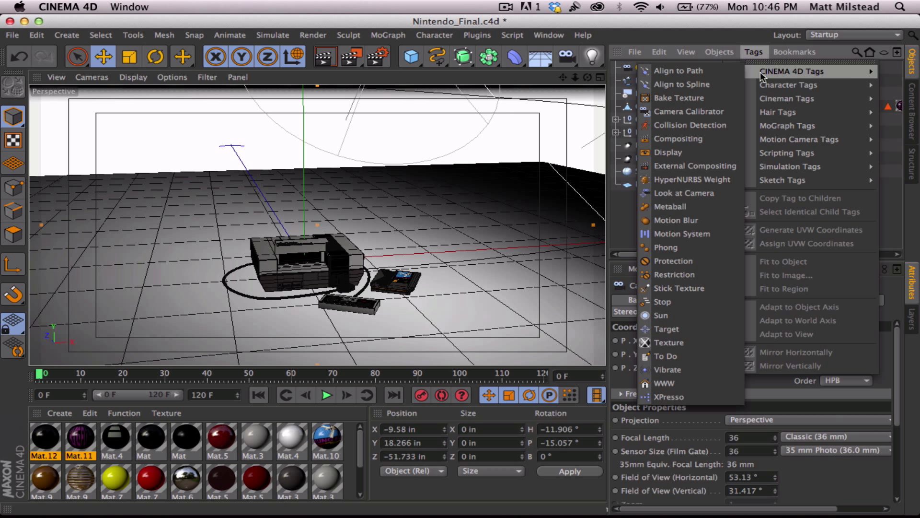
pyautogui.click(716, 85)
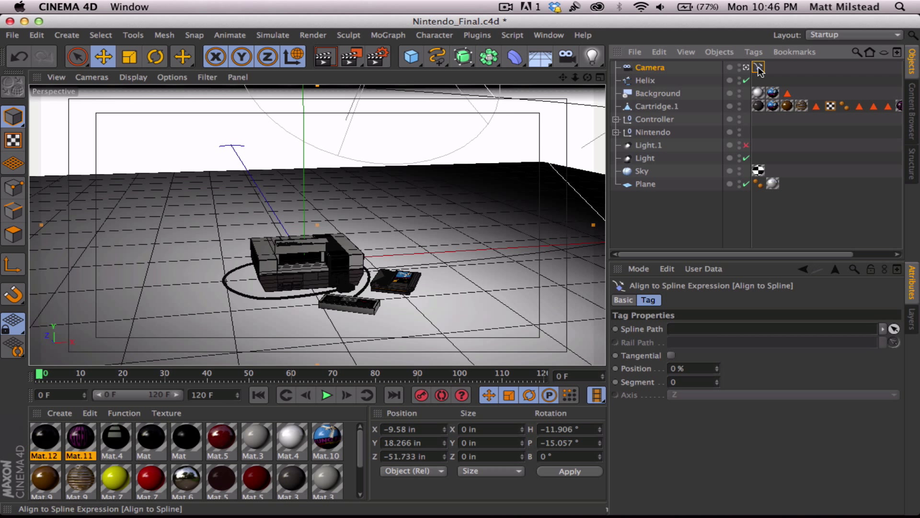
pyautogui.click(894, 330)
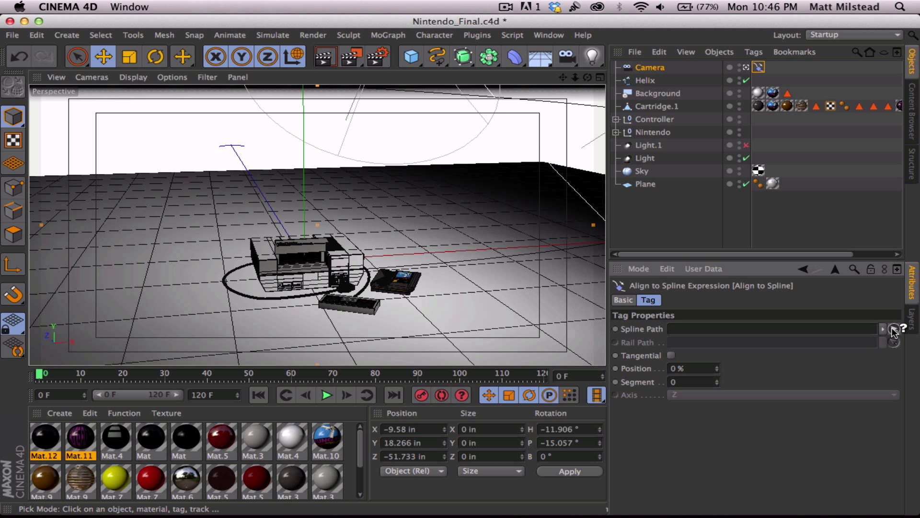
pyautogui.click(643, 81)
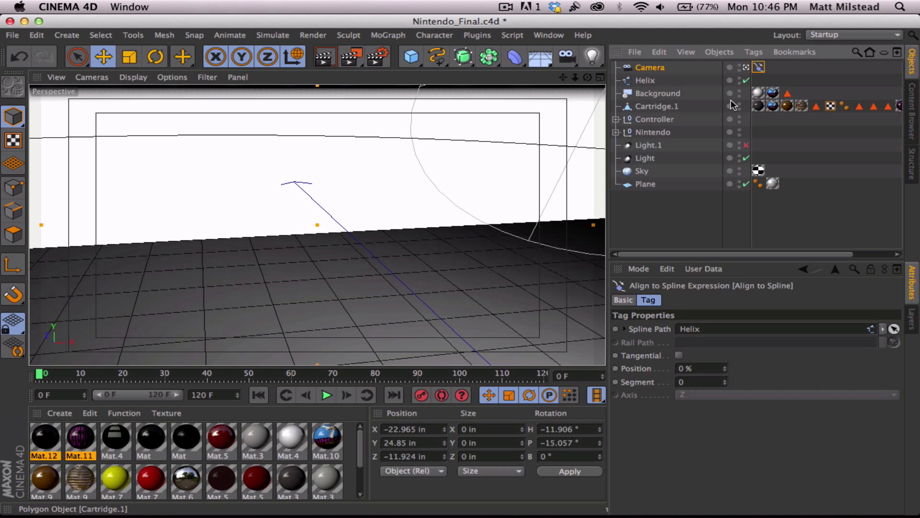
pyautogui.press('super+z')
pyautogui.press('super+z')
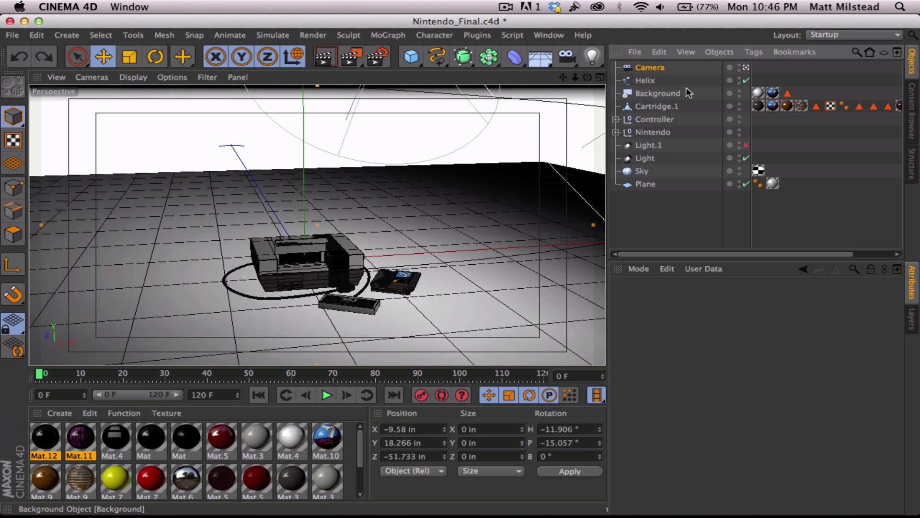
# Step: Delete the plain camera and add a Target Camera from the same view
pyautogui.click(652, 70)
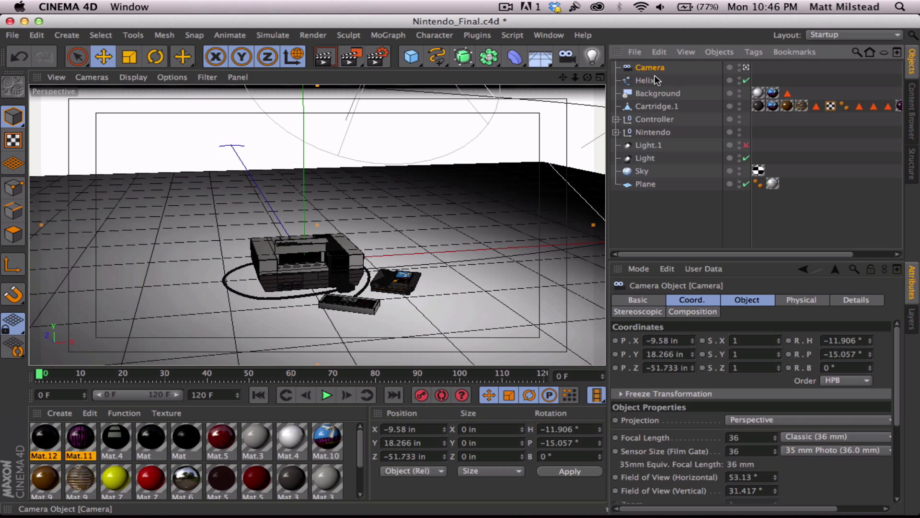
pyautogui.press('BackSpace')
pyautogui.moveTo(566, 59); pyautogui.dragTo(621, 96)
# Step: Set the Nintendo object as the target object of the camera's Target tag
pyautogui.click(759, 67)
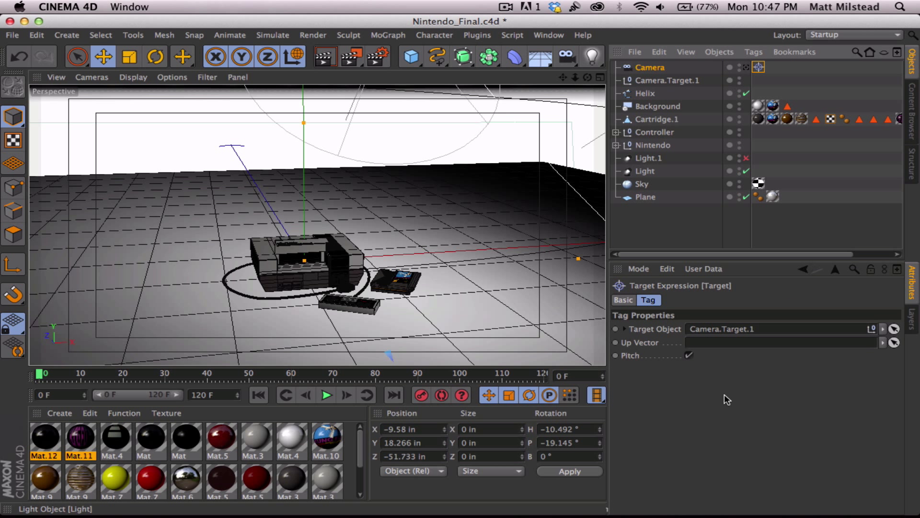
pyautogui.click(892, 329)
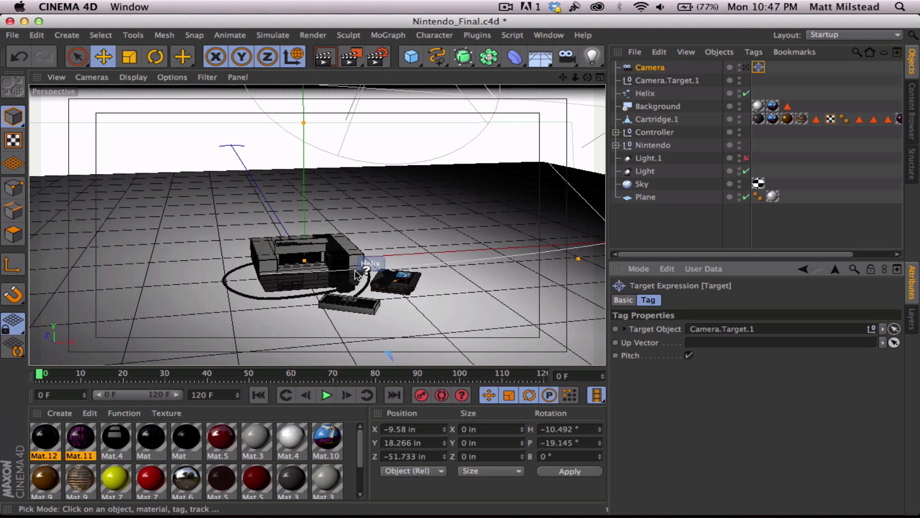
pyautogui.keyDown('alt'); pyautogui.moveTo(288, 271); pyautogui.dragTo(316, 298); pyautogui.keyUp('alt')
pyautogui.click(758, 70)
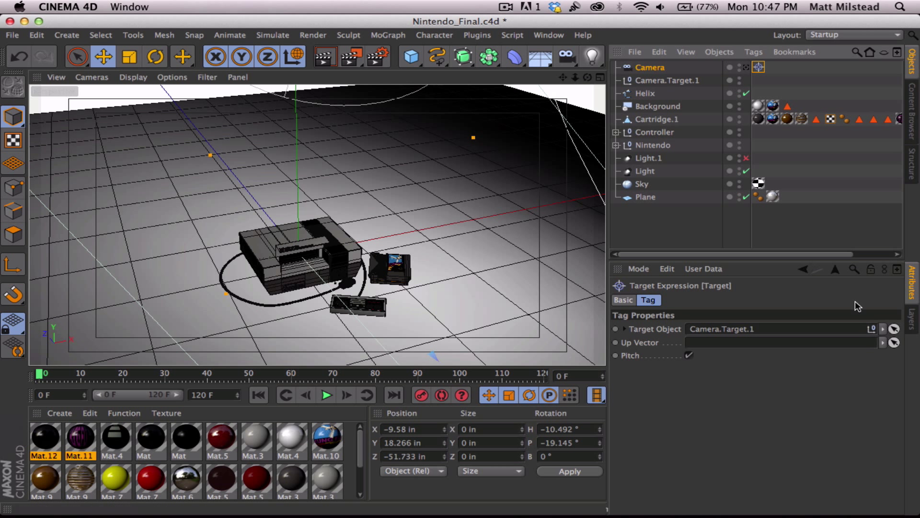
pyautogui.click(894, 329)
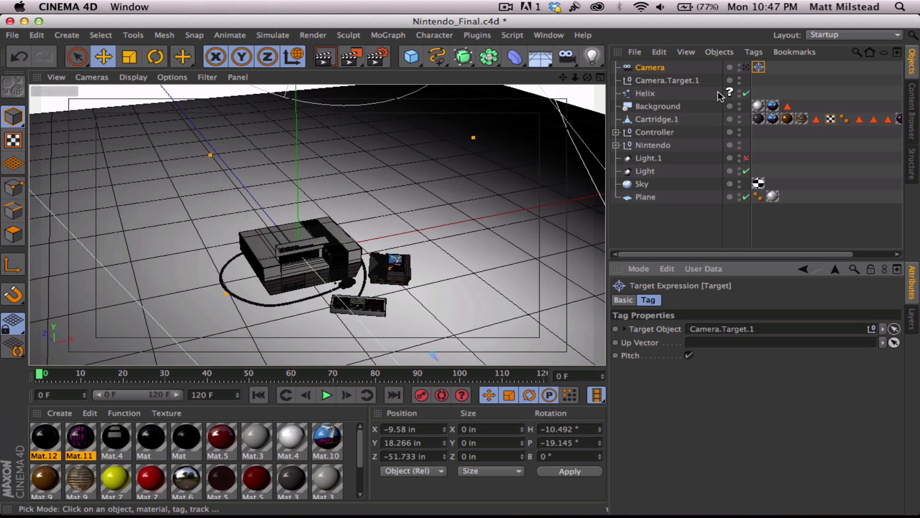
pyautogui.click(654, 145)
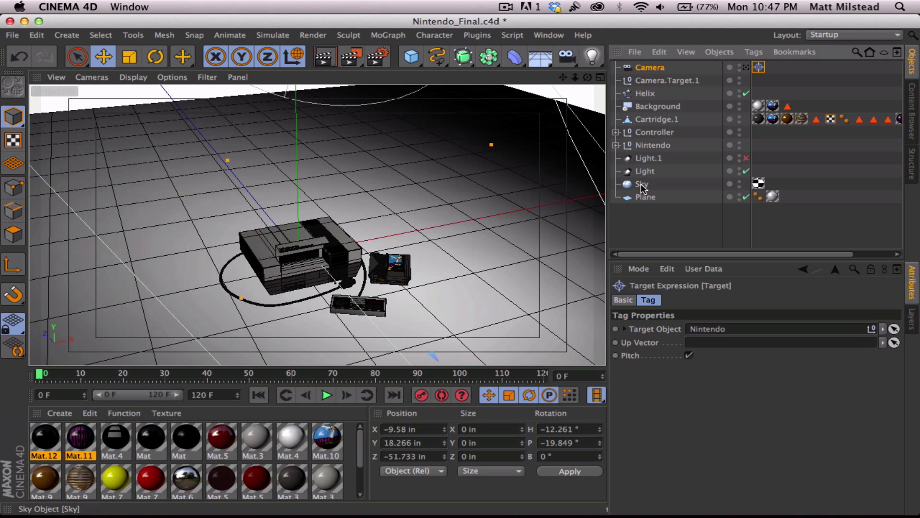
# Step: Add an Align to Spline tag to the target camera and set Helix as its spline path
pyautogui.click(754, 52)
pyautogui.moveTo(763, 74)
pyautogui.click(680, 85)
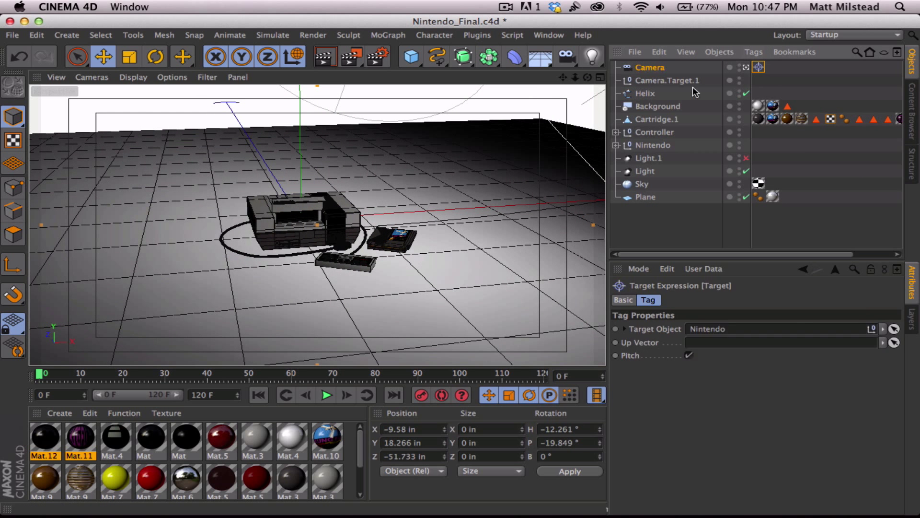
pyautogui.click(895, 329)
pyautogui.click(645, 94)
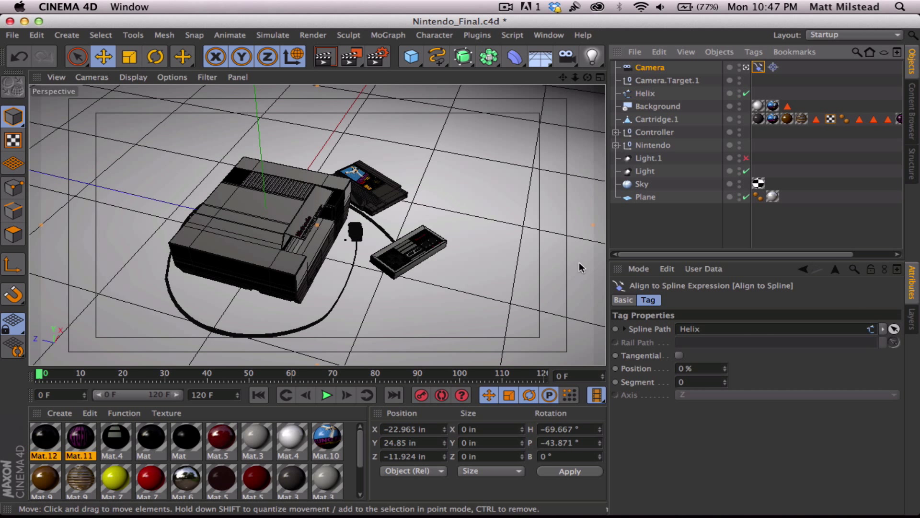
pyautogui.moveTo(727, 370)
pyautogui.mouseDown()
pyautogui.moveTo(787, 371)
pyautogui.moveTo(722, 370)
pyautogui.mouseUp()
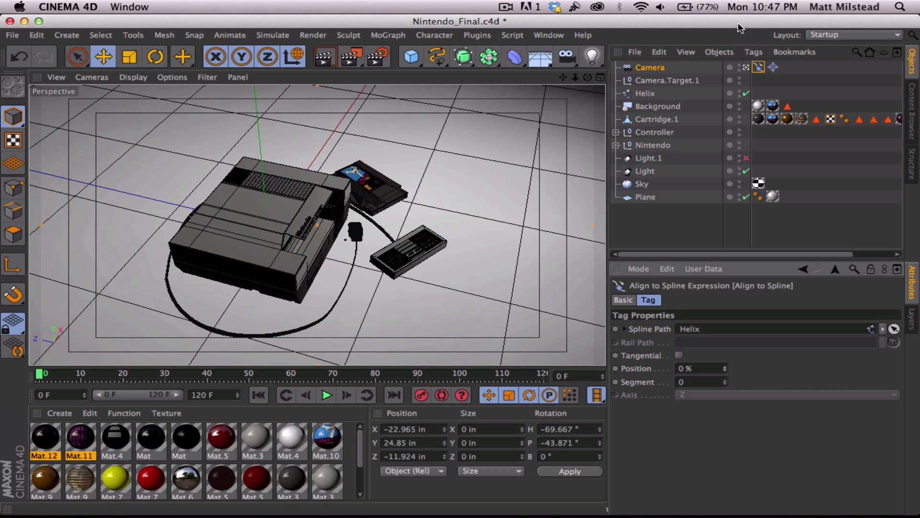
# Step: Scale the Helix spline down to about 55.5 × 58.9 × 11.7 in, lower it to about Y 17.2 in, and return to the camera view
pyautogui.click(651, 96)
pyautogui.press('t')
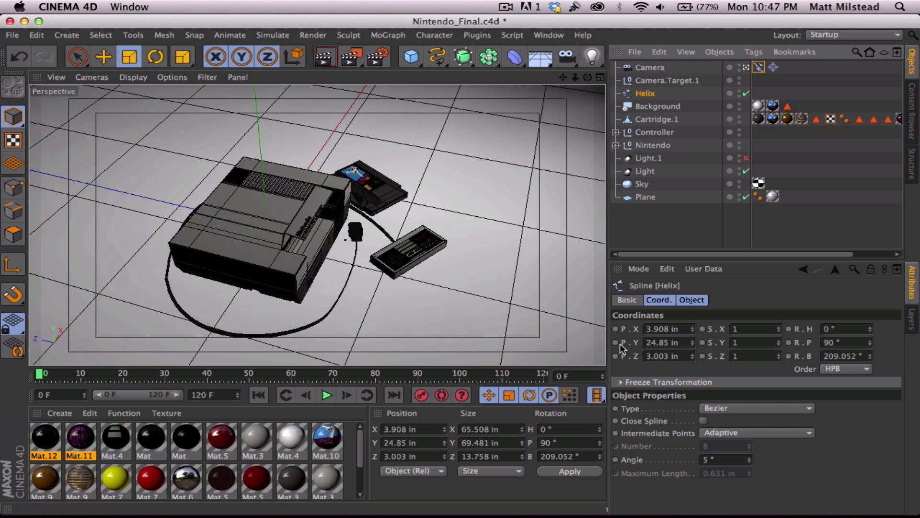
pyautogui.click(744, 67)
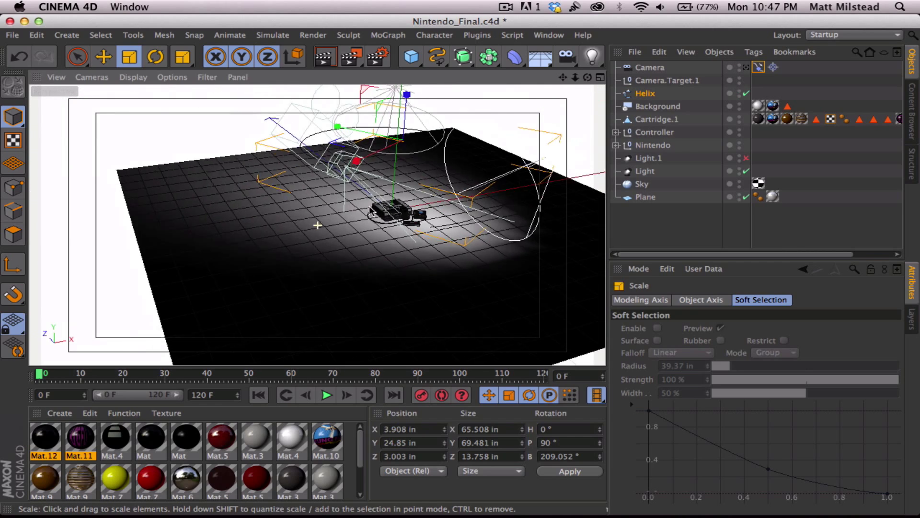
pyautogui.moveTo(318, 225); pyautogui.dragTo(316, 206)
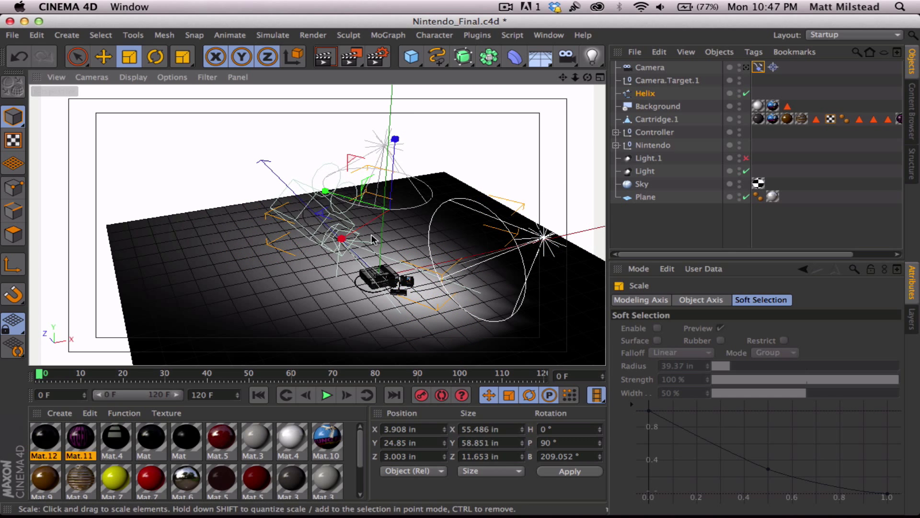
pyautogui.keyDown('alt'); pyautogui.moveTo(374, 239); pyautogui.dragTo(373, 182); pyautogui.keyUp('alt')
pyautogui.press('e')
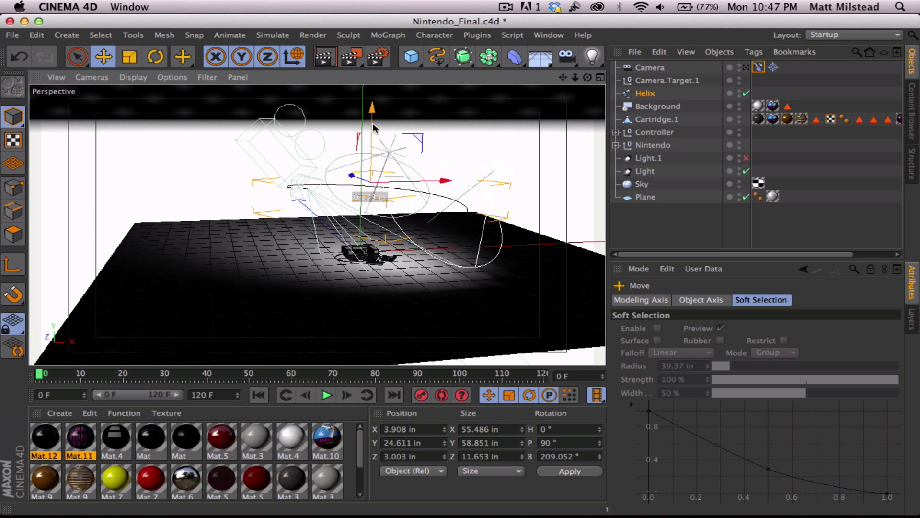
pyautogui.moveTo(374, 127); pyautogui.dragTo(375, 147)
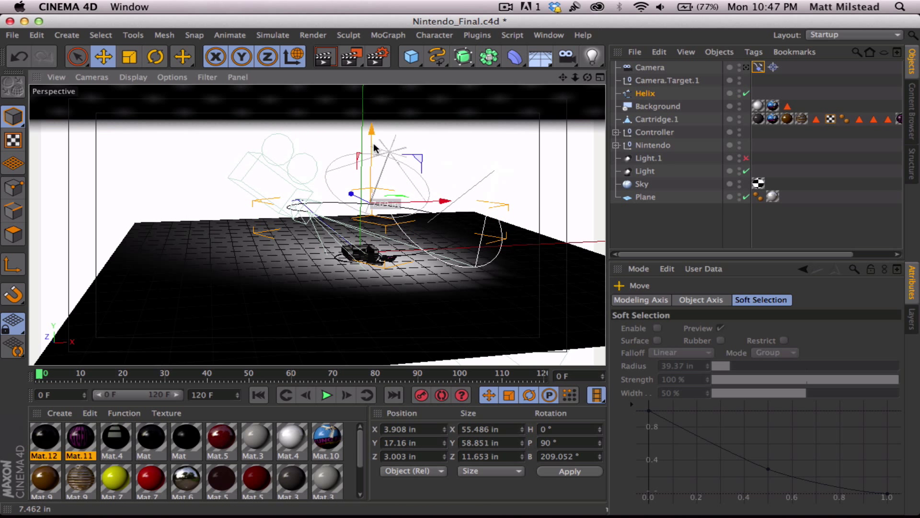
pyautogui.click(746, 68)
pyautogui.click(644, 95)
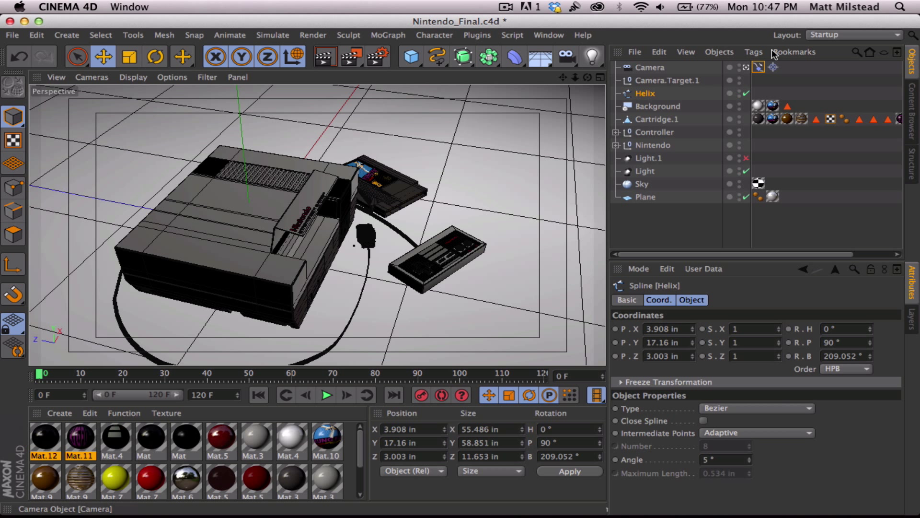
# Step: Keyframe the Align to Spline tag's position at 0% on frame 0 and 100% on frame 90
pyautogui.click(764, 69)
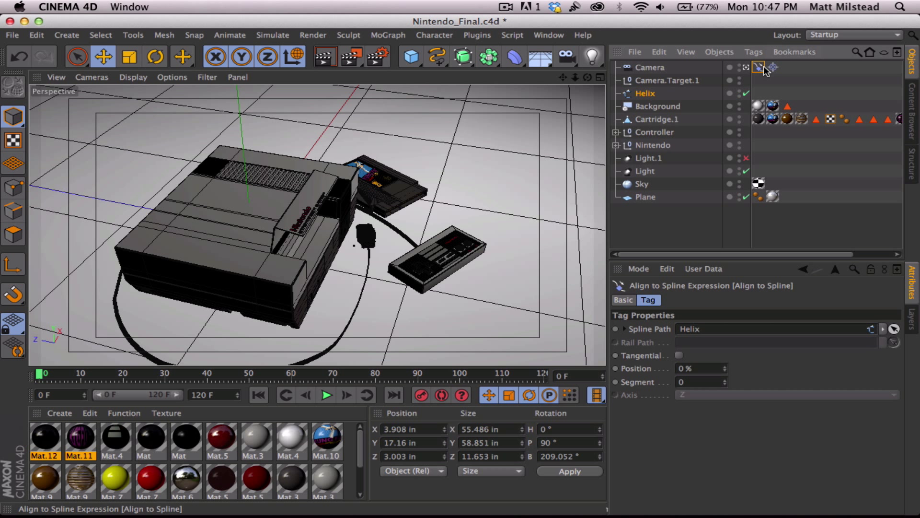
pyautogui.click(615, 369)
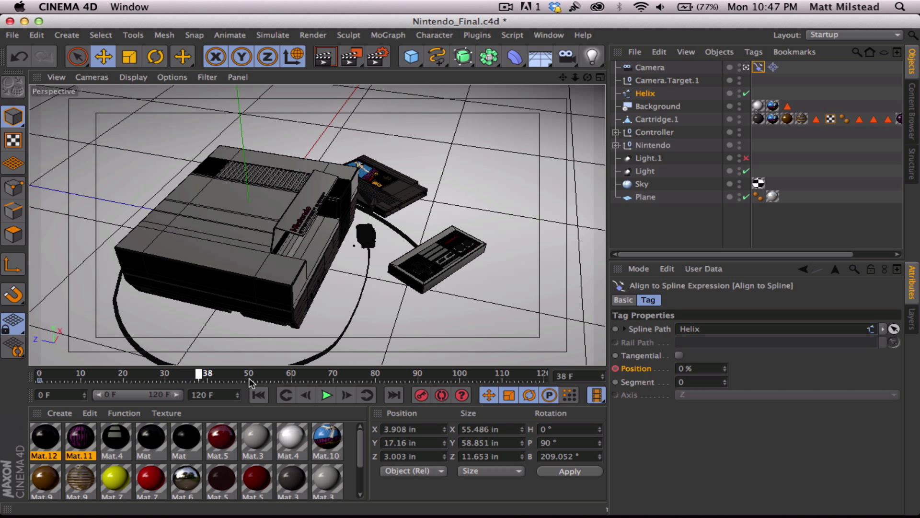
pyautogui.moveTo(415, 385); pyautogui.dragTo(419, 385)
pyautogui.moveTo(710, 369); pyautogui.dragTo(616, 358)
pyautogui.write('100')
pyautogui.press('Return')
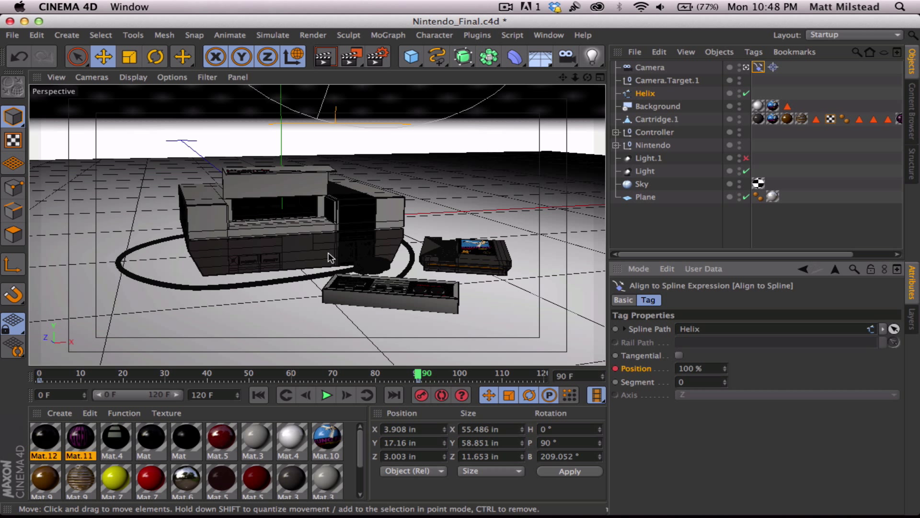
# Step: Scale the Helix spline down to about 36.5 × 38.7 × 7.7 in and lower it to about Y 13.9 in
pyautogui.press('t')
pyautogui.moveTo(367, 259); pyautogui.dragTo(143, 274)
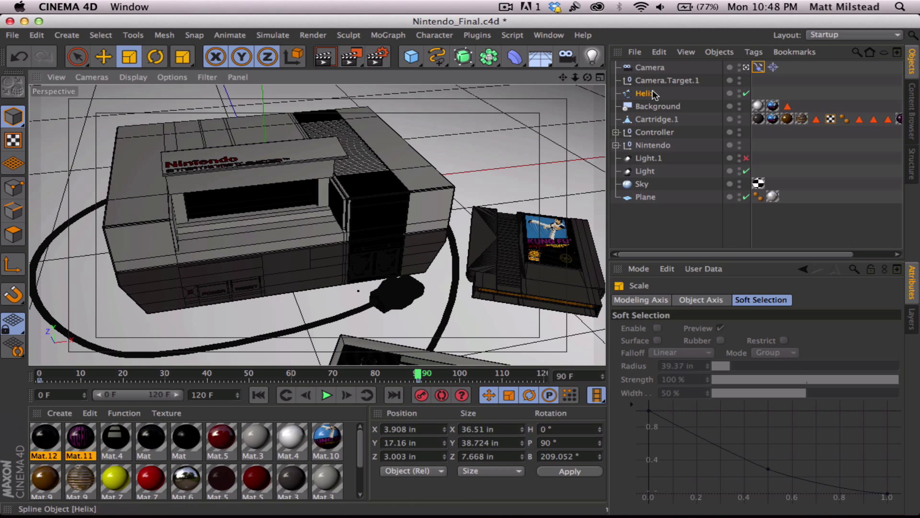
pyautogui.click(747, 68)
pyautogui.press('e')
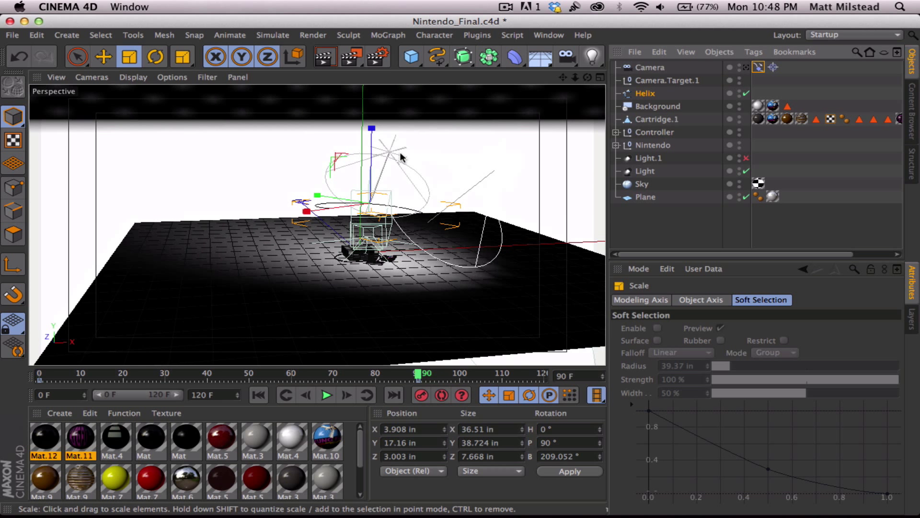
pyautogui.moveTo(371, 167); pyautogui.dragTo(372, 177)
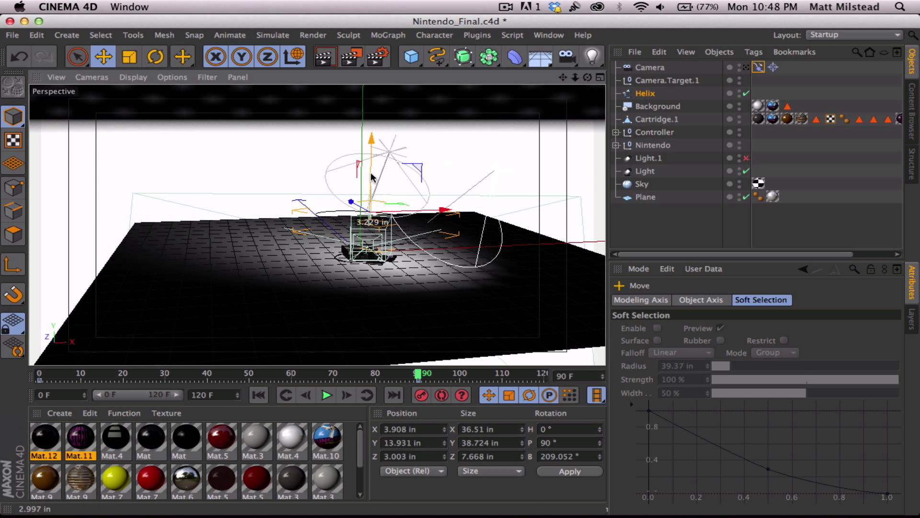
# Step: Play the helix animation through the camera to check the move, and stop at frame 50
pyautogui.click(757, 67)
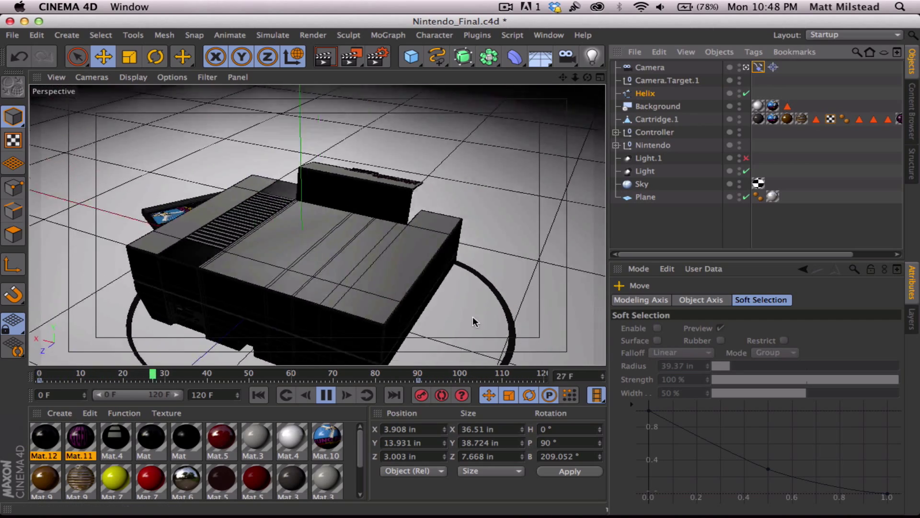
pyautogui.click(326, 394)
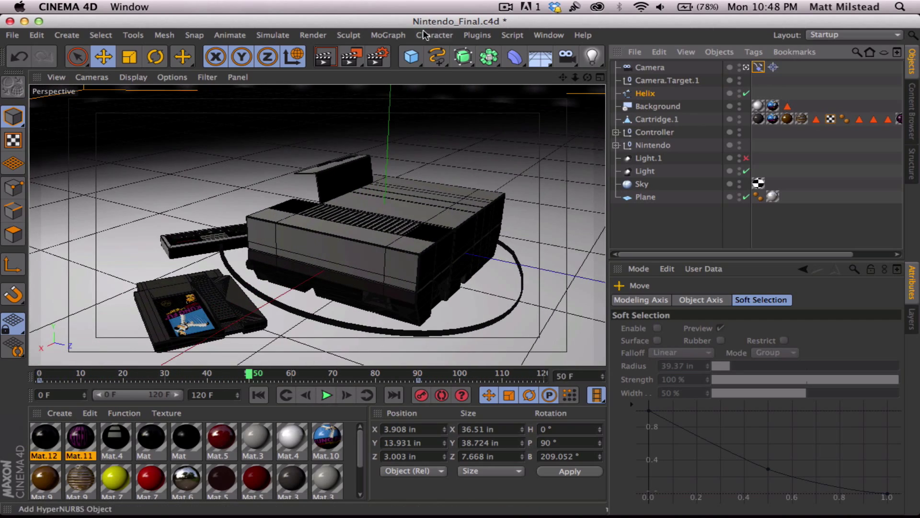
# Step: Draw a curved two-point Bezier spline in the Top view from about X 60, Z −94.5 in to about X −9.3, Z −15.2 in
pyautogui.click(434, 57)
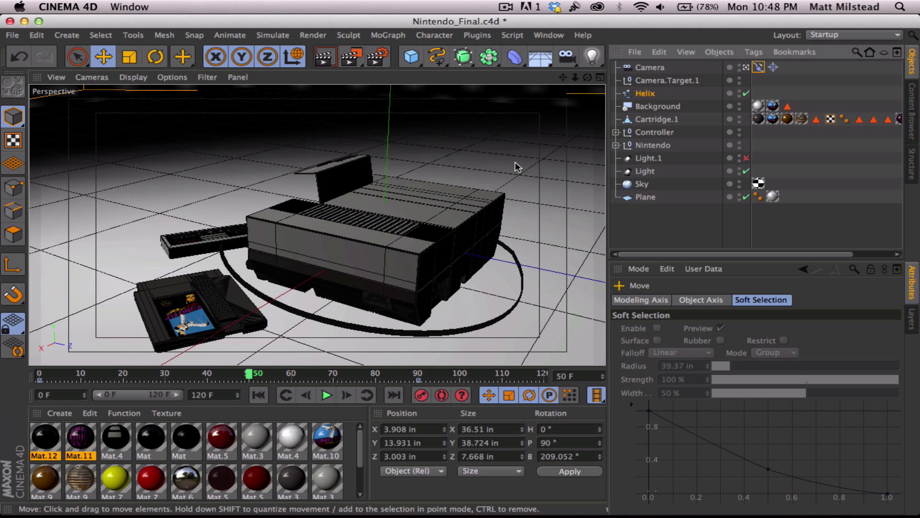
pyautogui.click(600, 77)
pyautogui.keyDown('alt'); pyautogui.moveTo(524, 154); pyautogui.dragTo(388, 165, button='right'); pyautogui.keyUp('alt')
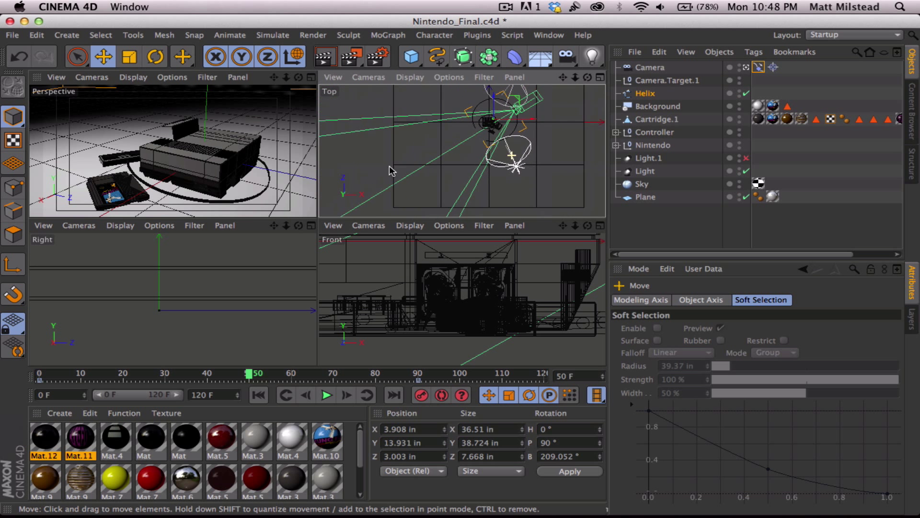
pyautogui.keyDown('alt'); pyautogui.moveTo(462, 150); pyautogui.dragTo(444, 170, button='right'); pyautogui.keyUp('alt')
pyautogui.keyDown('alt'); pyautogui.moveTo(448, 159); pyautogui.dragTo(464, 183, button='middle'); pyautogui.keyUp('alt')
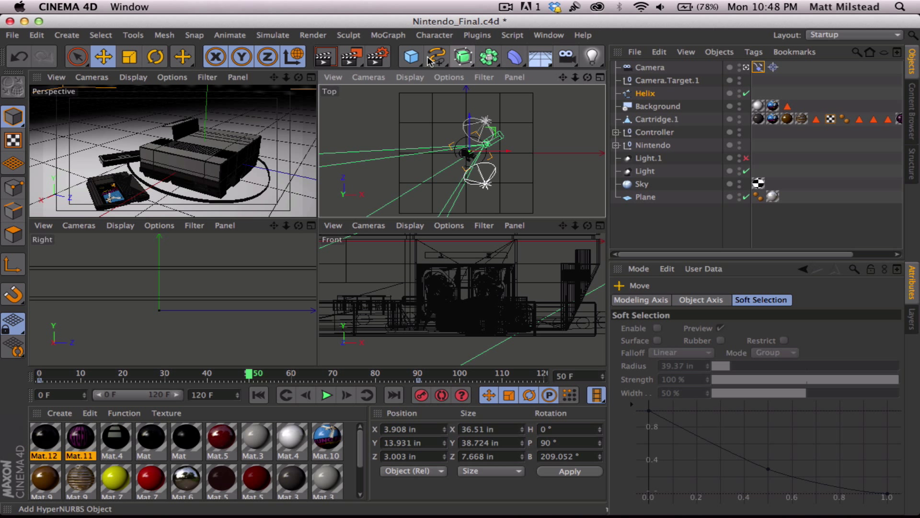
pyautogui.moveTo(437, 56); pyautogui.dragTo(556, 72)
pyautogui.keyDown('alt'); pyautogui.moveTo(518, 201); pyautogui.dragTo(508, 195, button='right'); pyautogui.keyUp('alt')
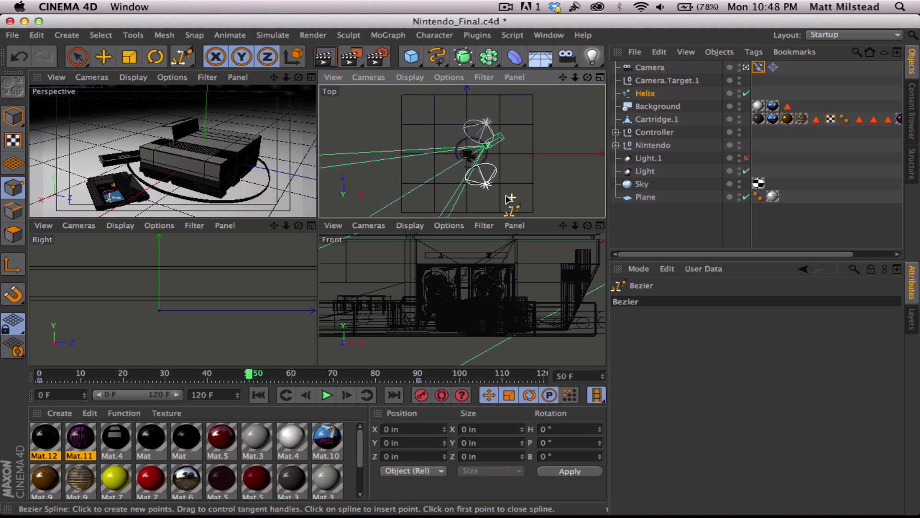
pyautogui.keyDown('alt'); pyautogui.moveTo(493, 195); pyautogui.dragTo(478, 148, button='middle'); pyautogui.keyUp('alt')
pyautogui.click(499, 174)
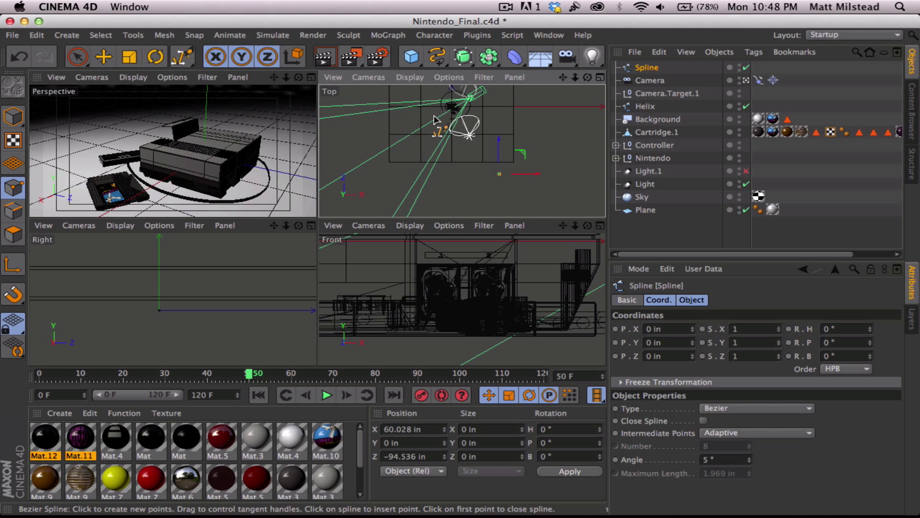
pyautogui.moveTo(448, 115); pyautogui.dragTo(460, 95)
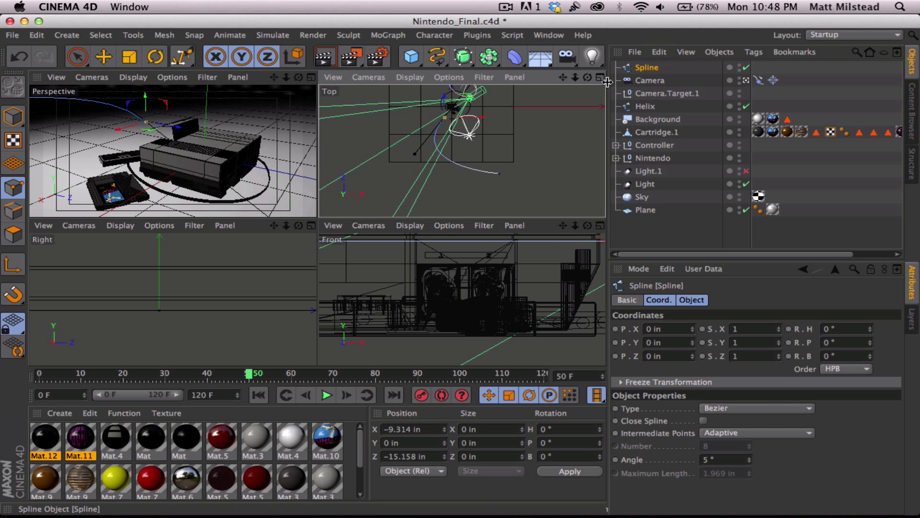
# Step: Replace Helix with the hand-drawn Spline as the spline path of the camera's Align to Spline tag
pyautogui.click(758, 80)
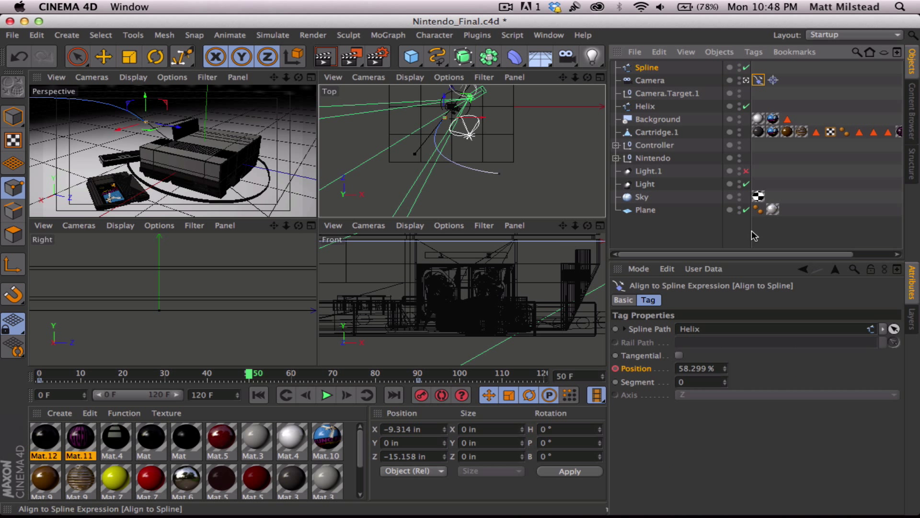
pyautogui.click(894, 329)
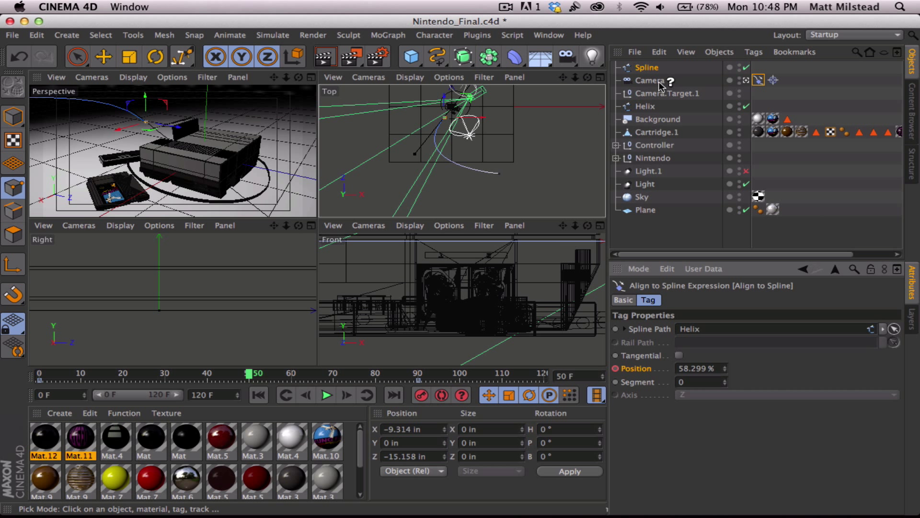
pyautogui.click(652, 69)
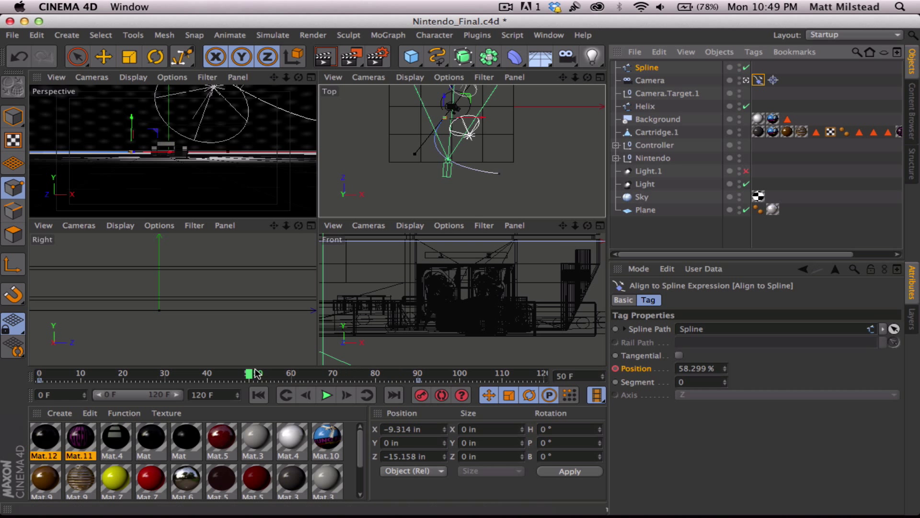
# Step: Return to frame 0, maximize the Perspective view, and play the camera's move along the drawn spline
pyautogui.moveTo(254, 375); pyautogui.dragTo(14, 368)
pyautogui.click(311, 78)
pyautogui.click(326, 395)
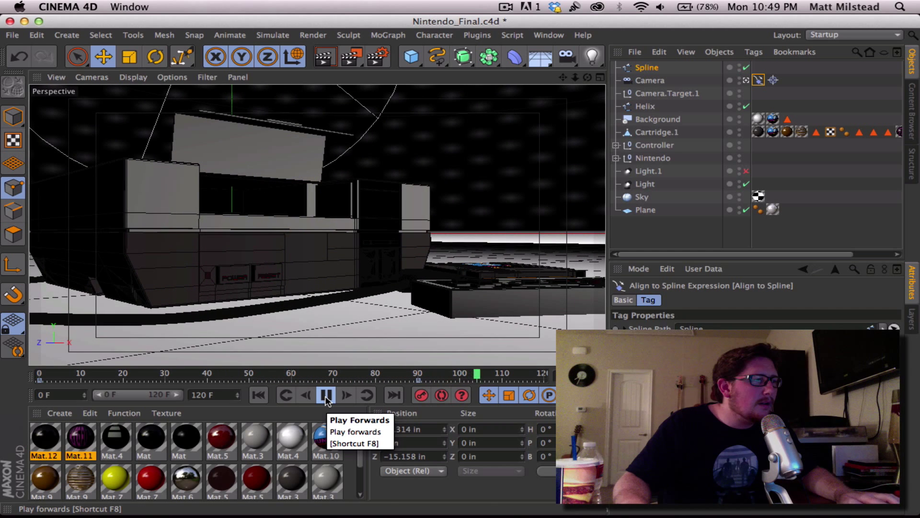
pyautogui.click(326, 395)
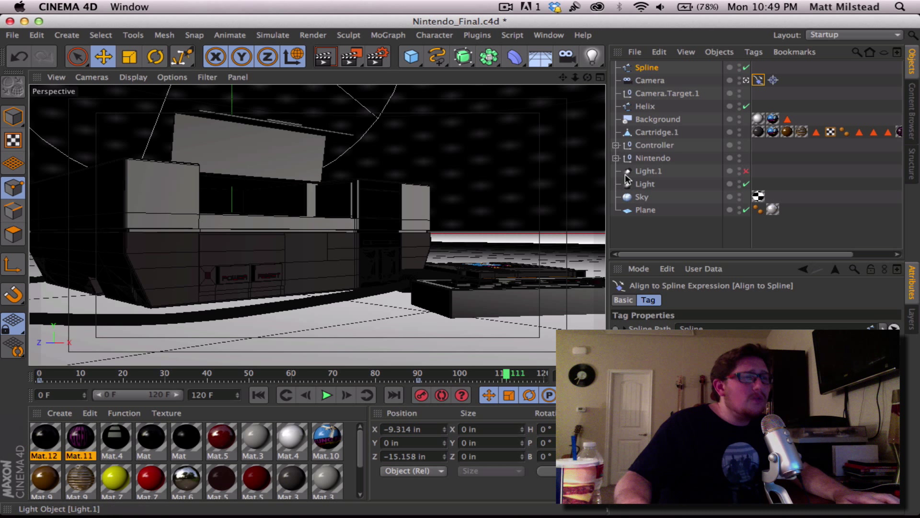
# Step: Leave the animated camera's view and frame the console, cartridge and controller in the Perspective view
pyautogui.click(746, 80)
pyautogui.scroll(10, 359, 251)
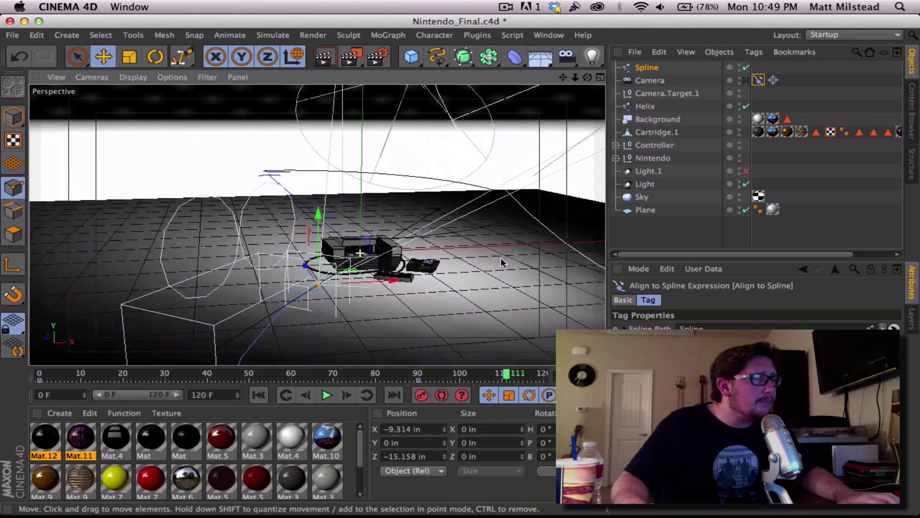
pyautogui.scroll(10, 393, 254)
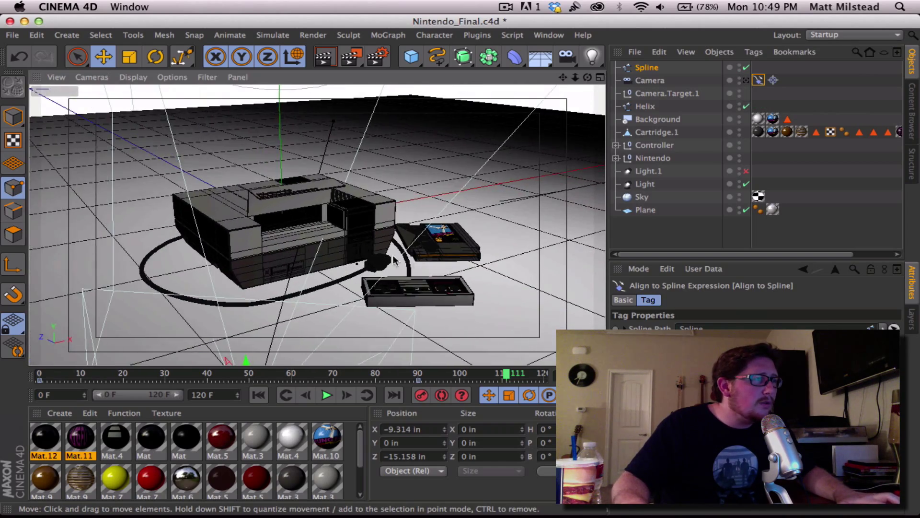
pyautogui.keyDown('alt'); pyautogui.moveTo(365, 223); pyautogui.dragTo(335, 226); pyautogui.keyUp('alt')
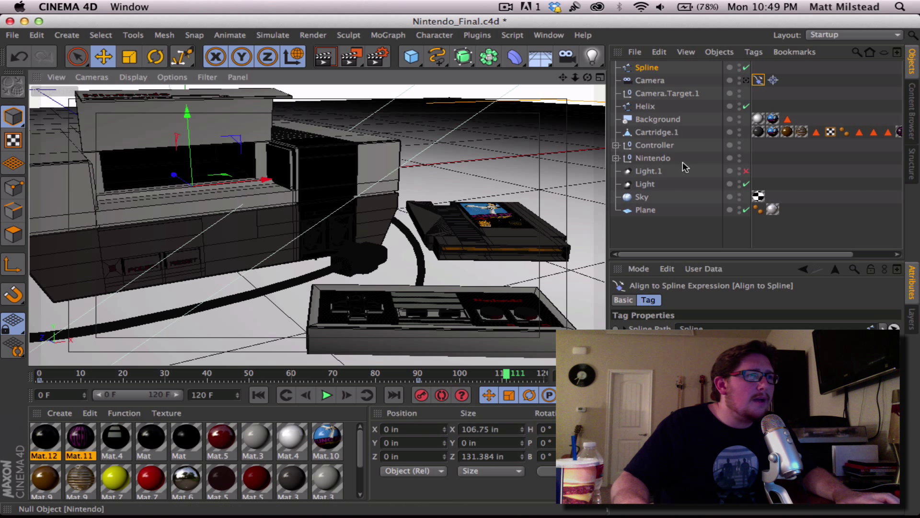
# Step: Inspect the GameTray part inside the Nintendo group, collapse the group, and select the Cartridge.1 object
pyautogui.click(616, 158)
pyautogui.click(652, 171)
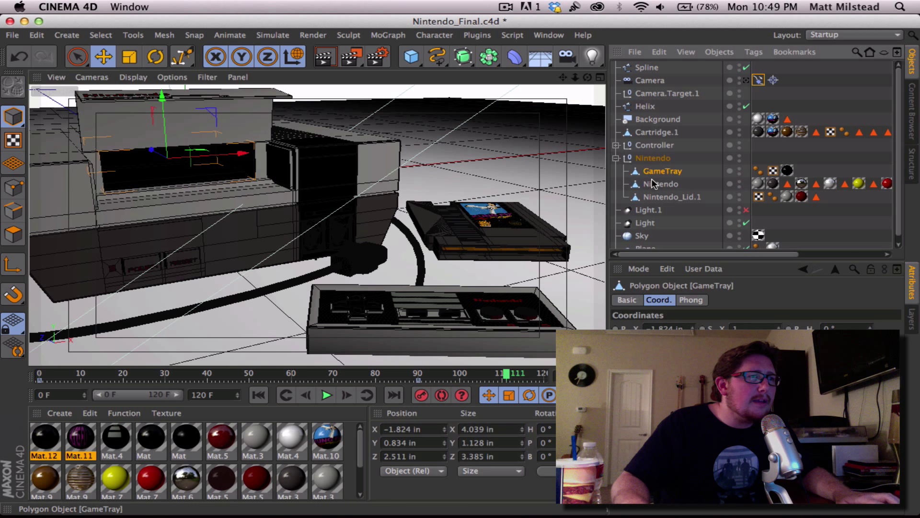
pyautogui.click(616, 158)
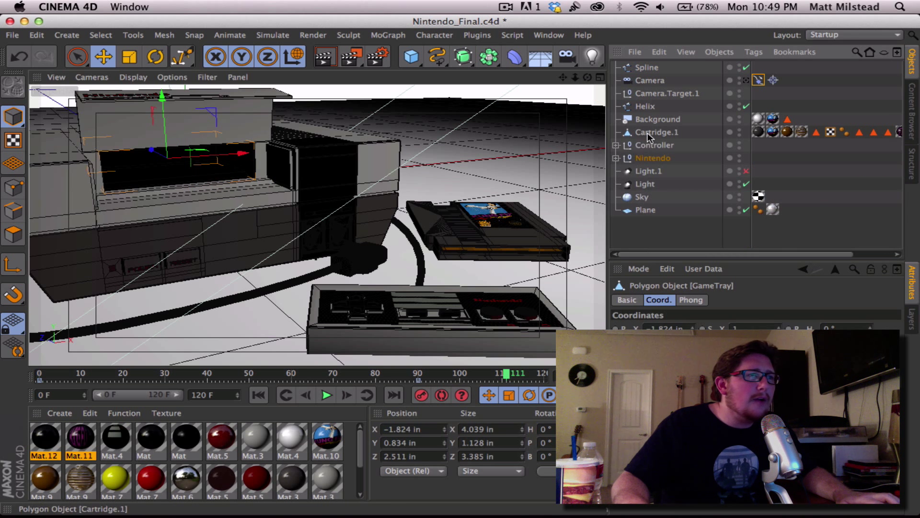
pyautogui.click(656, 133)
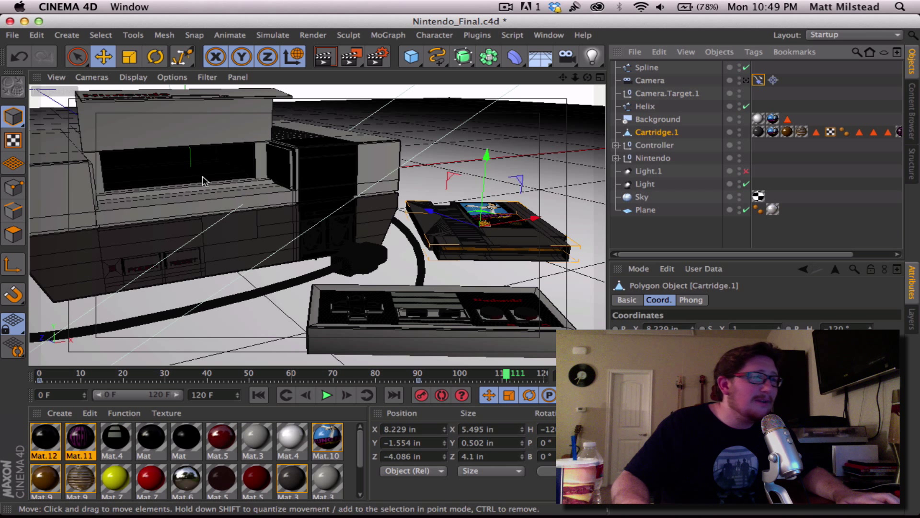
# Step: Expand the Controller group down to its Buttons null and select the D-Pad object
pyautogui.click(616, 145)
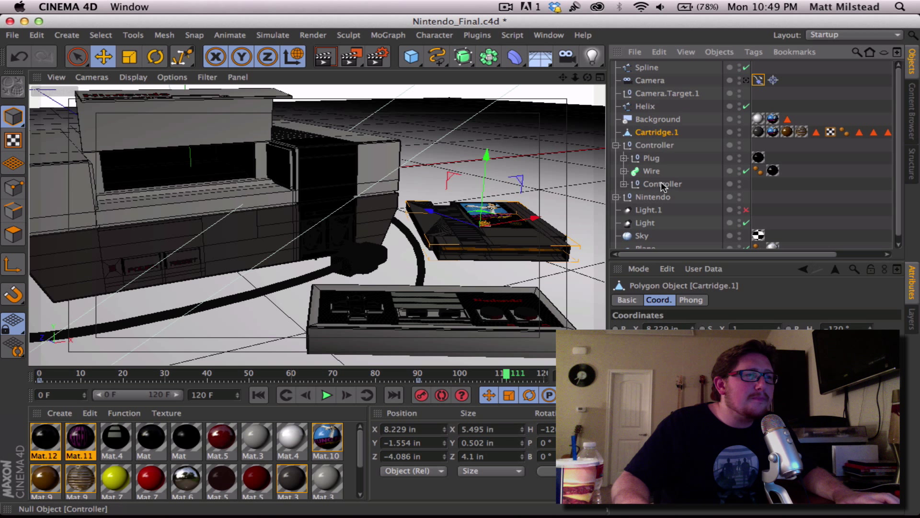
pyautogui.click(624, 184)
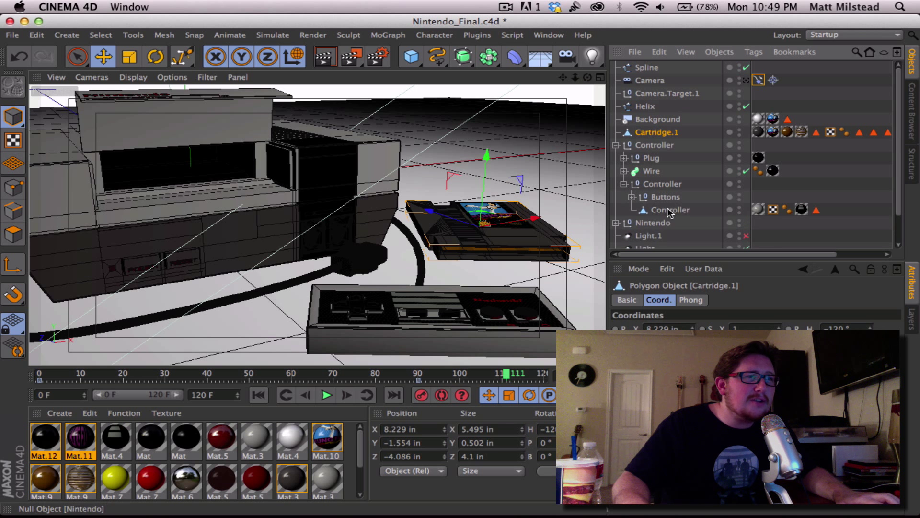
pyautogui.click(666, 197)
pyautogui.click(632, 197)
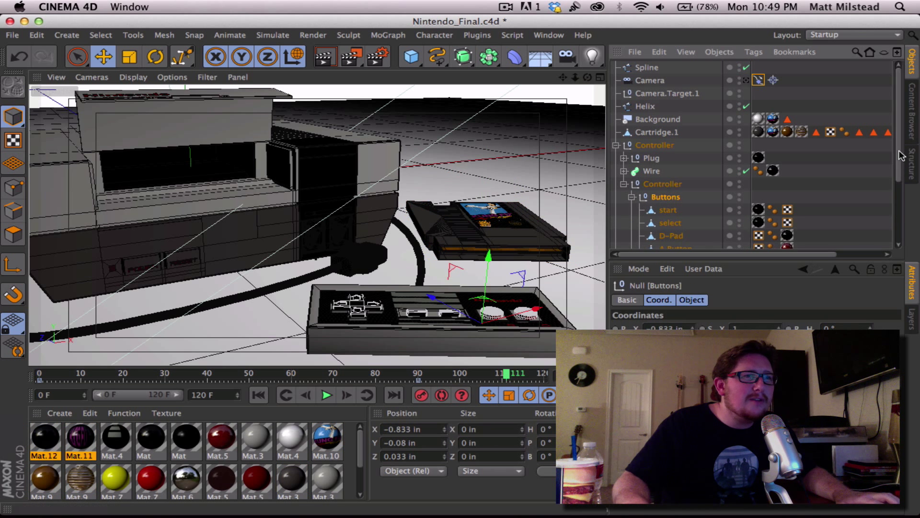
pyautogui.scroll(-5, 900, 156)
pyautogui.click(671, 165)
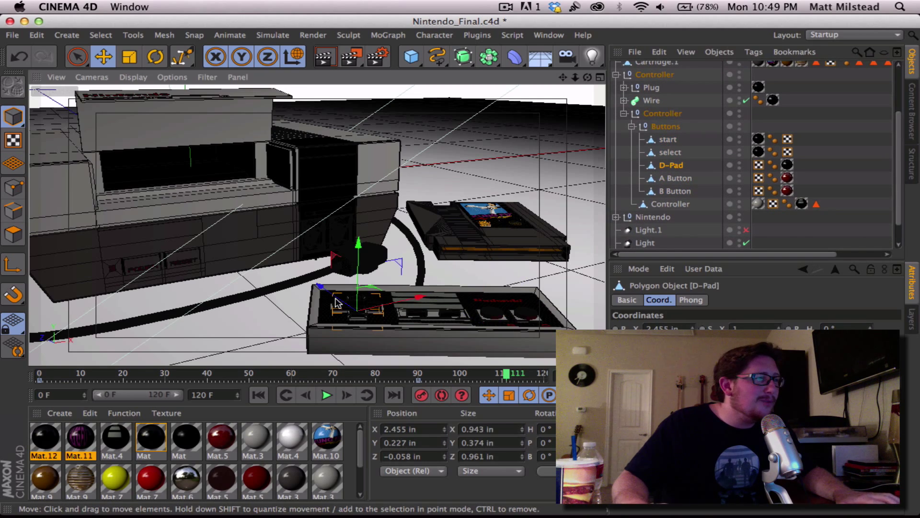
# Step: Try tilting the D-Pad slightly with the Rotate tool up close, and undo the rotation
pyautogui.keyDown('alt'); pyautogui.moveTo(336, 301); pyautogui.dragTo(454, 303, button='right'); pyautogui.keyUp('alt')
pyautogui.keyDown('alt'); pyautogui.moveTo(411, 305); pyautogui.dragTo(394, 270, button='middle'); pyautogui.keyUp('alt')
pyautogui.keyDown('alt'); pyautogui.moveTo(395, 269); pyautogui.dragTo(410, 346); pyautogui.keyUp('alt')
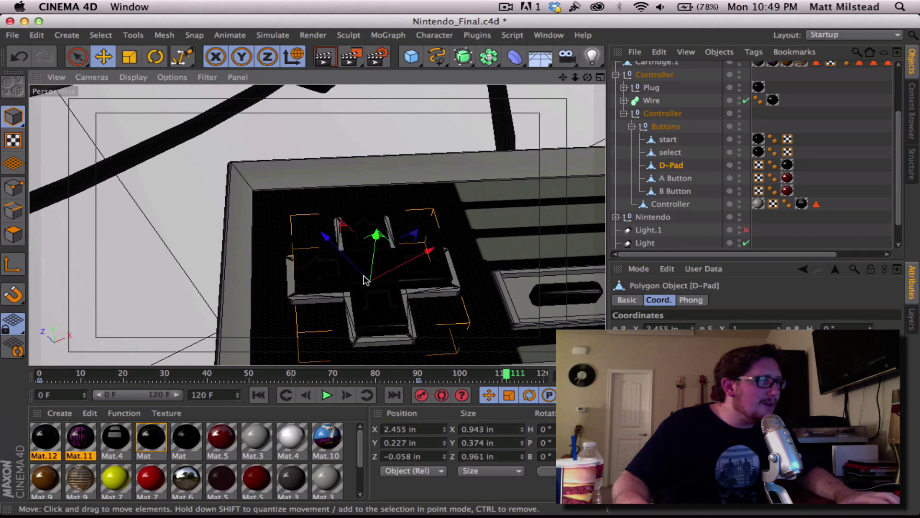
pyautogui.click(155, 57)
pyautogui.moveTo(378, 289)
pyautogui.mouseDown()
pyautogui.moveTo(377, 271)
pyautogui.moveTo(375, 283)
pyautogui.mouseUp()
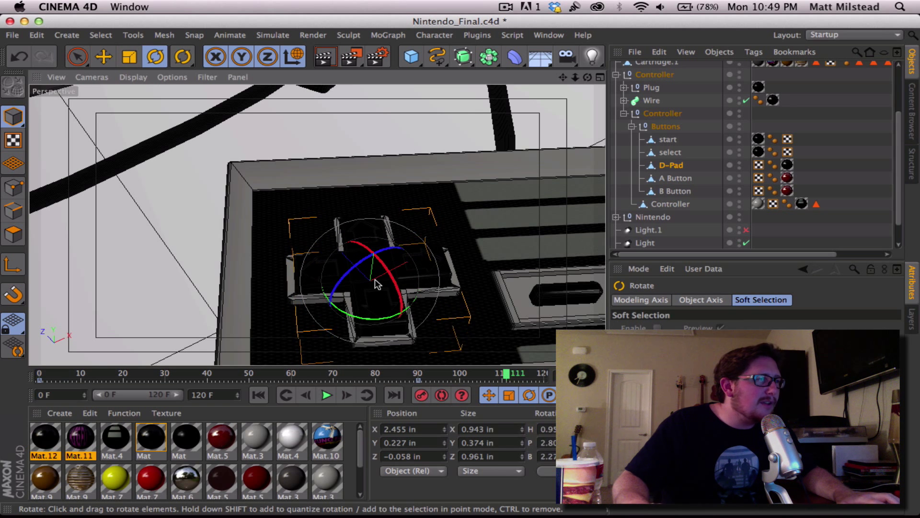
pyautogui.press('super+z')
# Step: Select the A Button, try moving it along its Y axis, and undo the move
pyautogui.click(673, 180)
pyautogui.keyDown('alt'); pyautogui.moveTo(545, 220); pyautogui.dragTo(331, 219, button='middle'); pyautogui.keyUp('alt')
pyautogui.press('e')
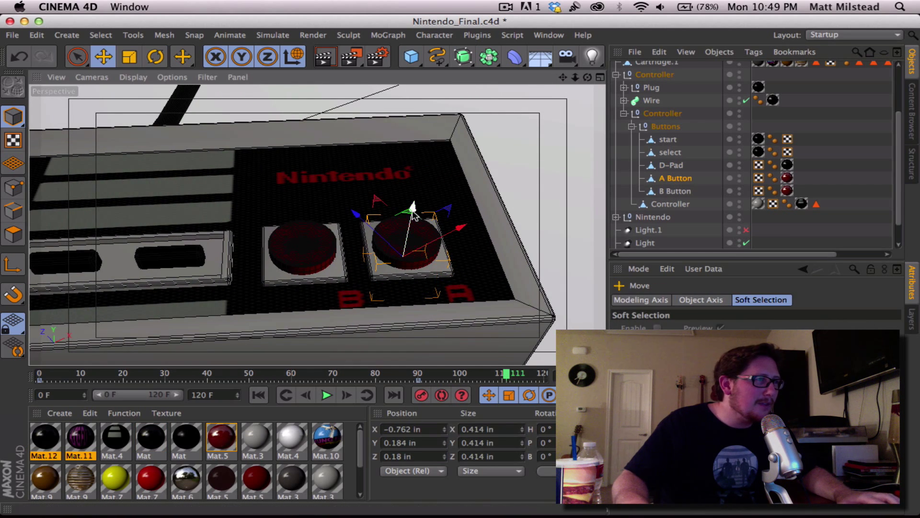
pyautogui.moveTo(410, 211)
pyautogui.mouseDown()
pyautogui.moveTo(415, 221)
pyautogui.moveTo(412, 209)
pyautogui.mouseUp()
pyautogui.press('super+z')
# Step: Examine the whole controller, and widen the Perspective view to include the console and cartridge
pyautogui.keyDown('alt'); pyautogui.moveTo(379, 215); pyautogui.dragTo(369, 257, button='right'); pyautogui.keyUp('alt')
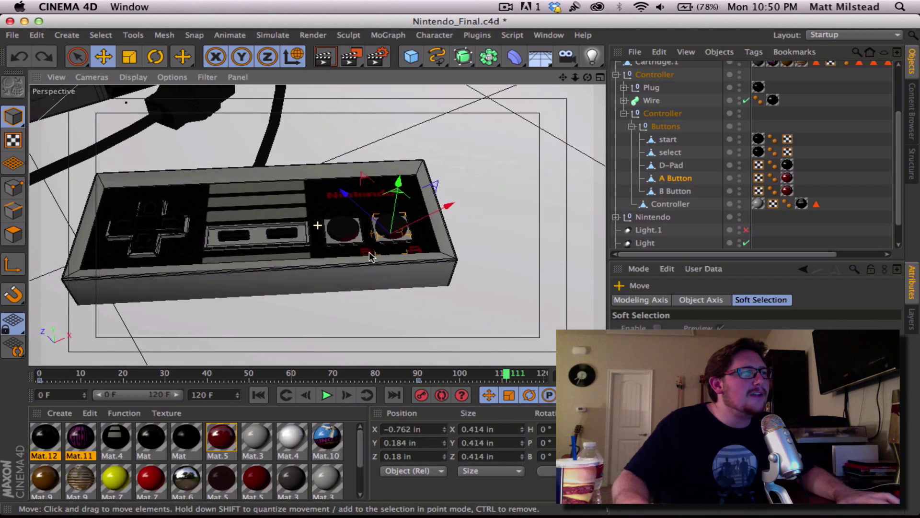
pyautogui.keyDown('alt'); pyautogui.moveTo(369, 257); pyautogui.dragTo(380, 251, button='middle'); pyautogui.keyUp('alt')
pyautogui.keyDown('alt'); pyautogui.moveTo(381, 250); pyautogui.dragTo(319, 222, button='right'); pyautogui.keyUp('alt')
pyautogui.keyDown('alt'); pyautogui.moveTo(318, 222); pyautogui.dragTo(365, 249); pyautogui.keyUp('alt')
pyautogui.keyDown('alt'); pyautogui.moveTo(364, 249); pyautogui.dragTo(388, 231, button='middle'); pyautogui.keyUp('alt')
pyautogui.keyDown('alt'); pyautogui.moveTo(388, 232); pyautogui.dragTo(389, 202); pyautogui.keyUp('alt')
pyautogui.keyDown('alt'); pyautogui.moveTo(390, 202); pyautogui.dragTo(391, 239, button='middle'); pyautogui.keyUp('alt')
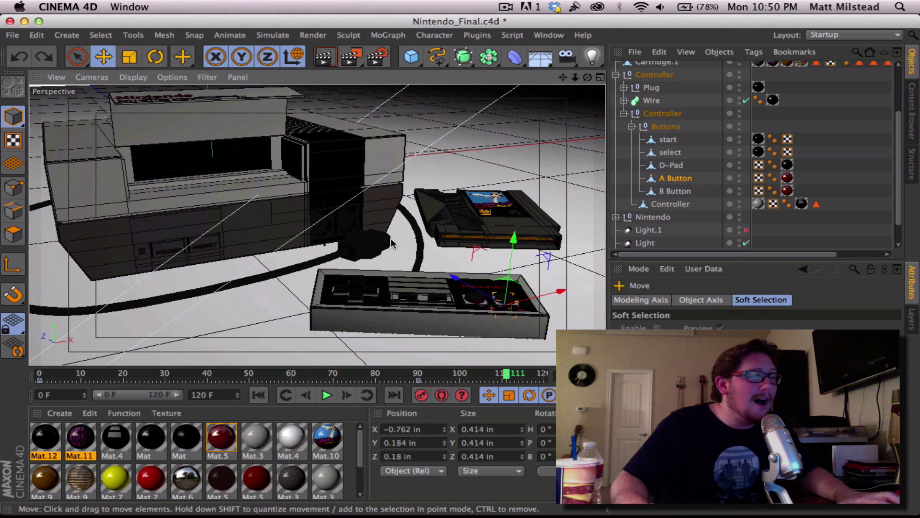